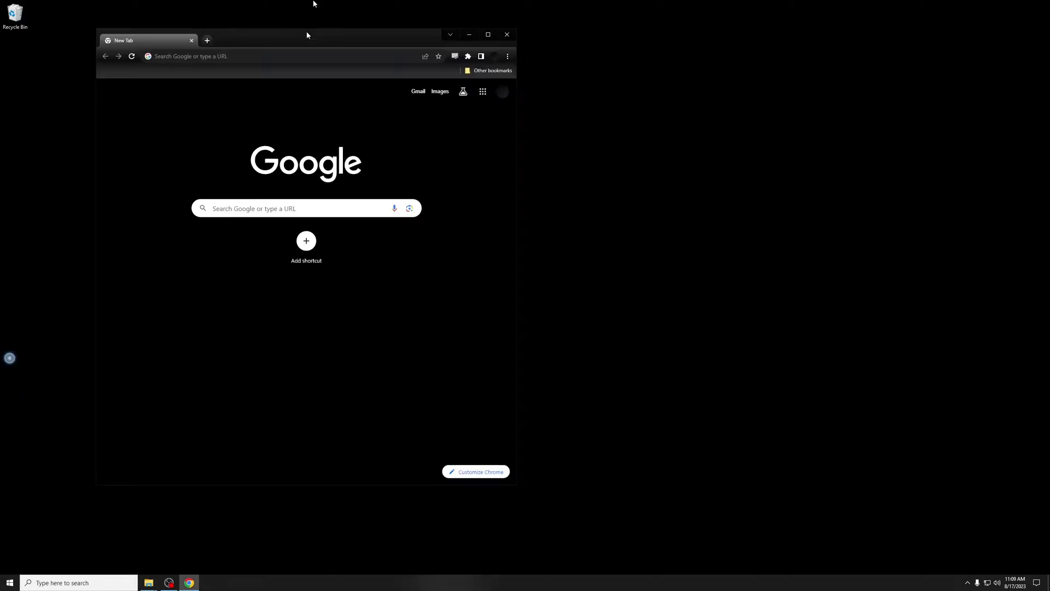
- Search Google for hidusbf and download the LordOfMice/hidusbf GitHub repository as a ZIP
left_click(96, 20)
type("hidus")
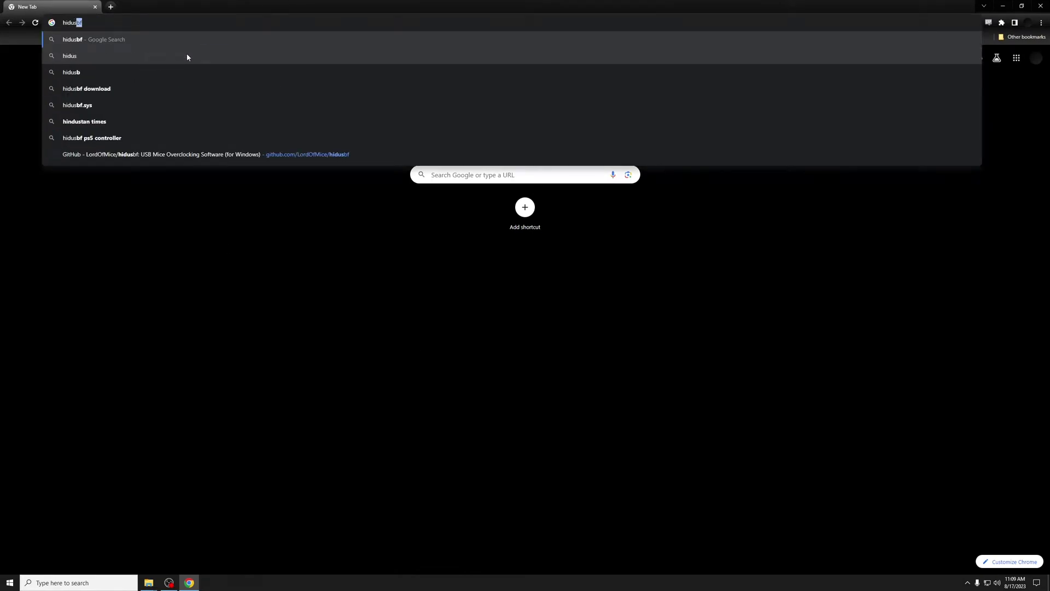
key("Return")
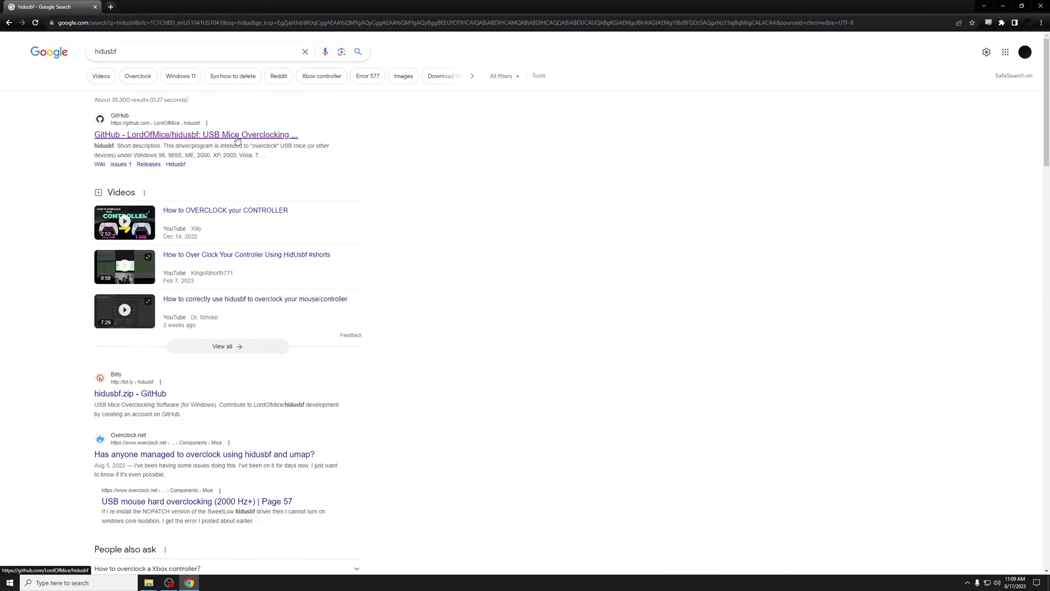
left_click(238, 138)
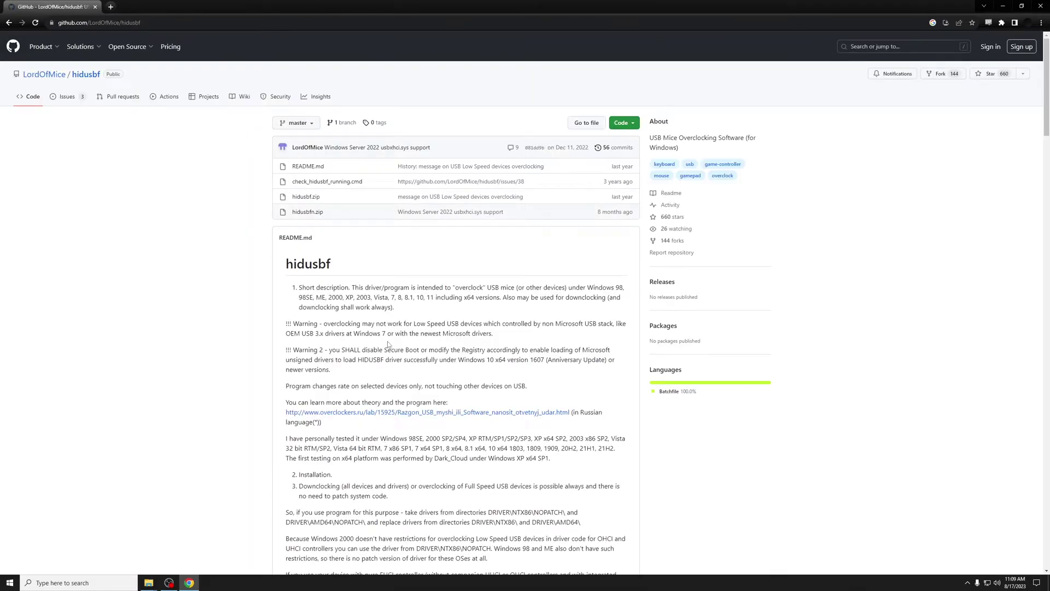
left_click(629, 124)
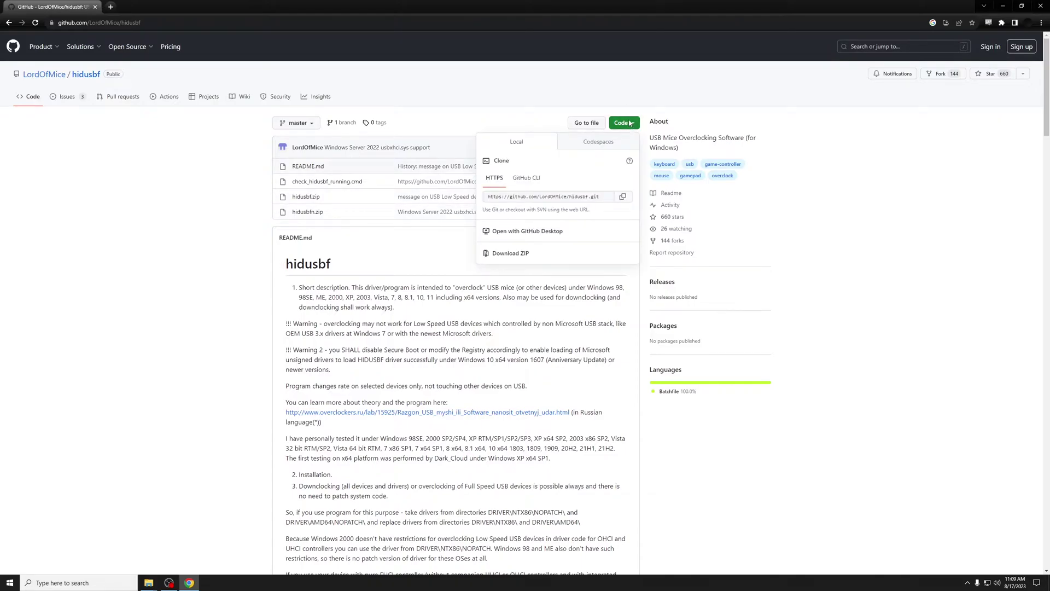
left_click(518, 253)
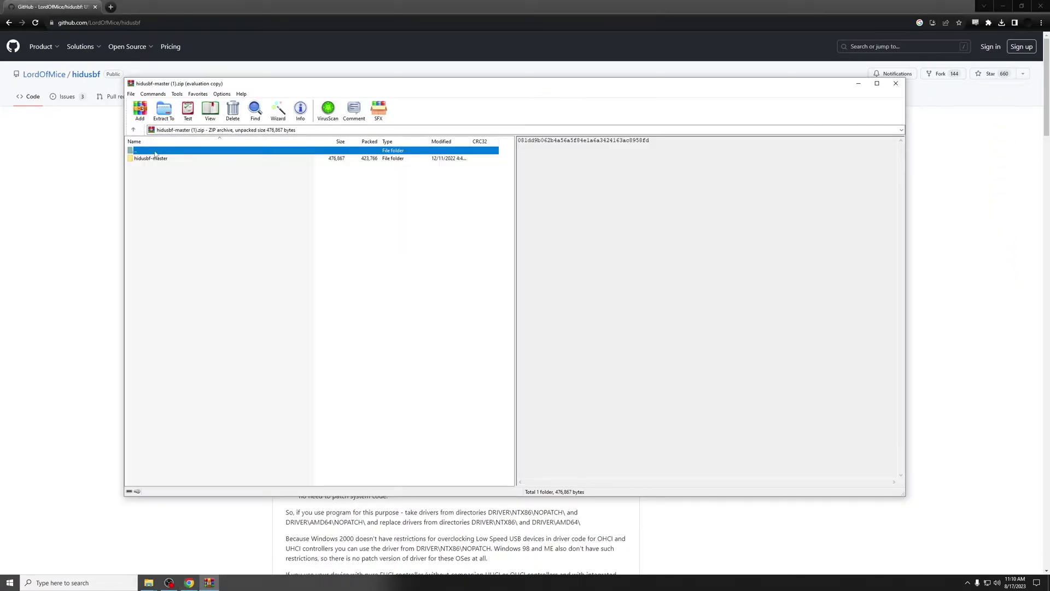
- Extract hidusbf-master from the ZIP into Documents\hidusbf-tutorial and view it in File Explorer
left_click(156, 158)
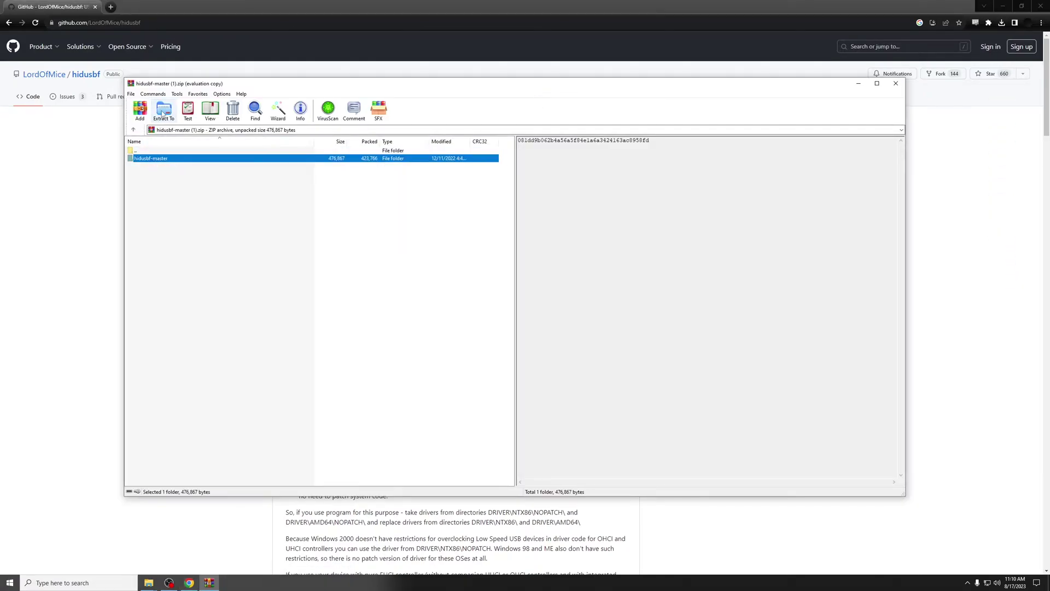
left_click(164, 110)
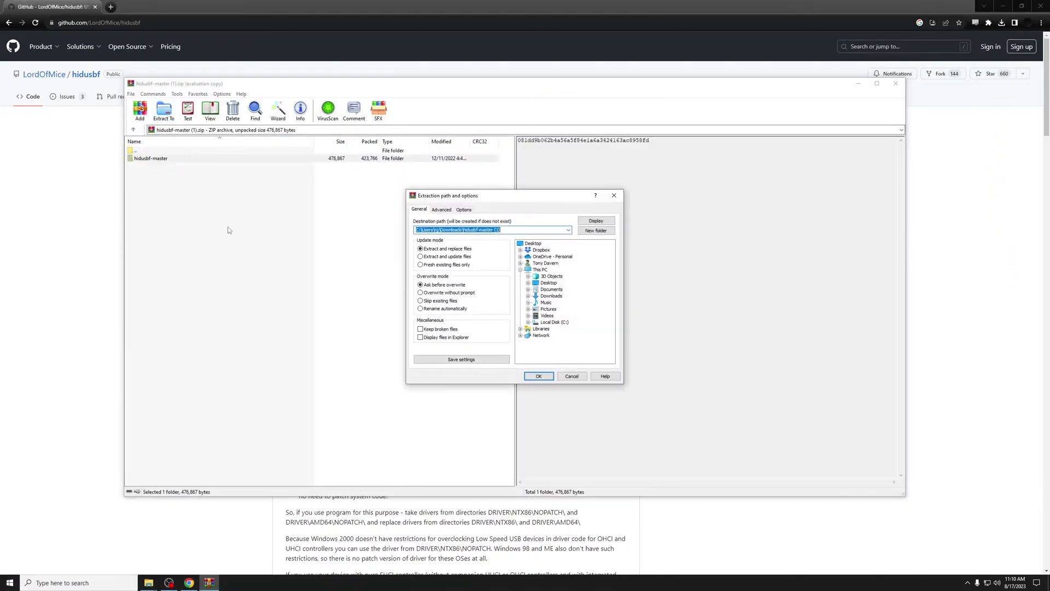
double_click(536, 289)
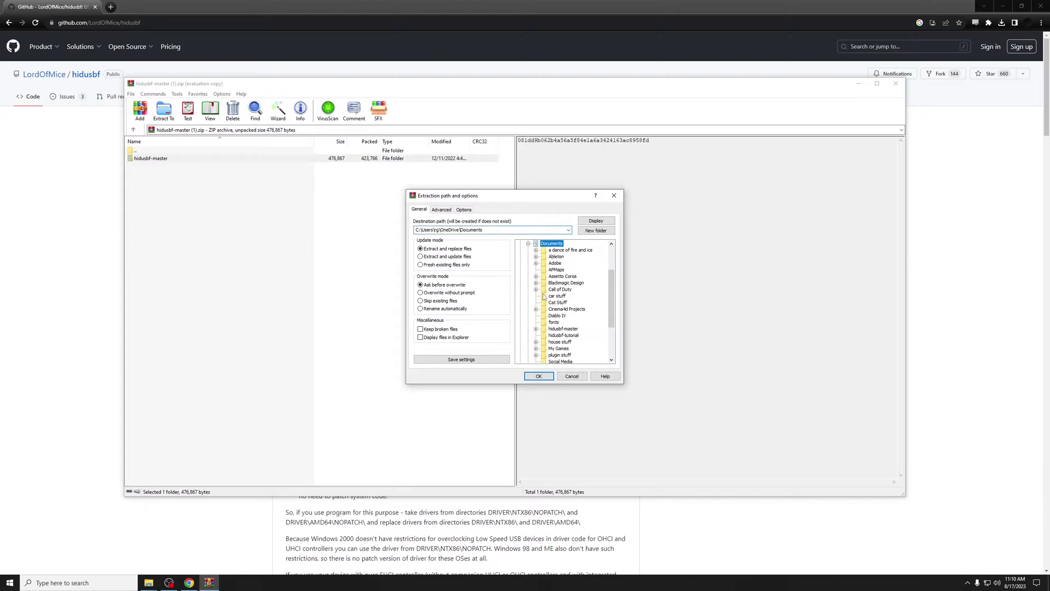
left_click(563, 335)
key("Return")
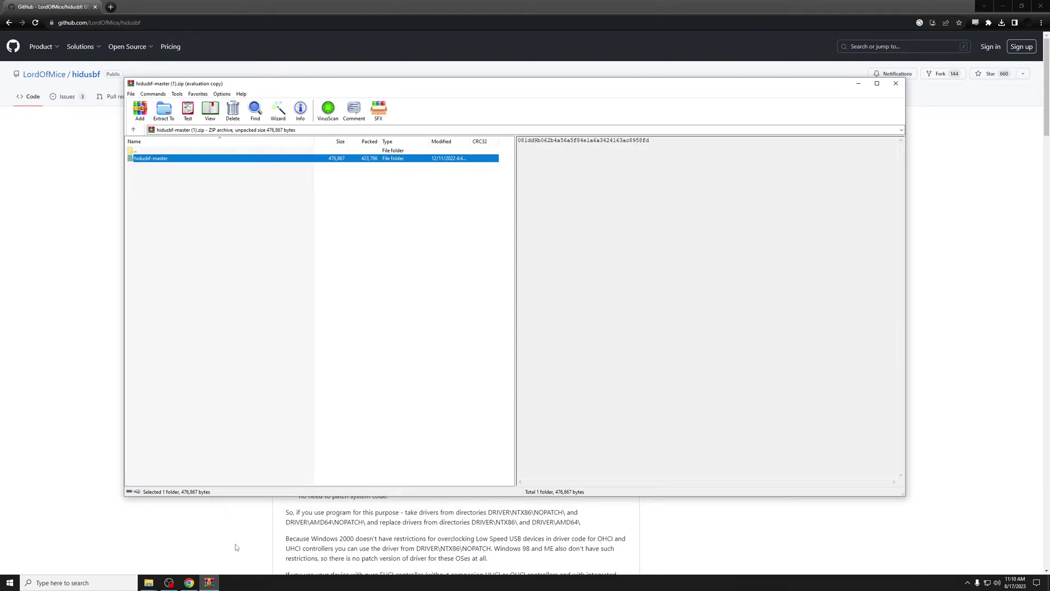
left_click(148, 581)
- Extract the hidusbf and hidusbfn archives in hidusbf-master, replacing files, then open DRIVER
left_click(162, 558)
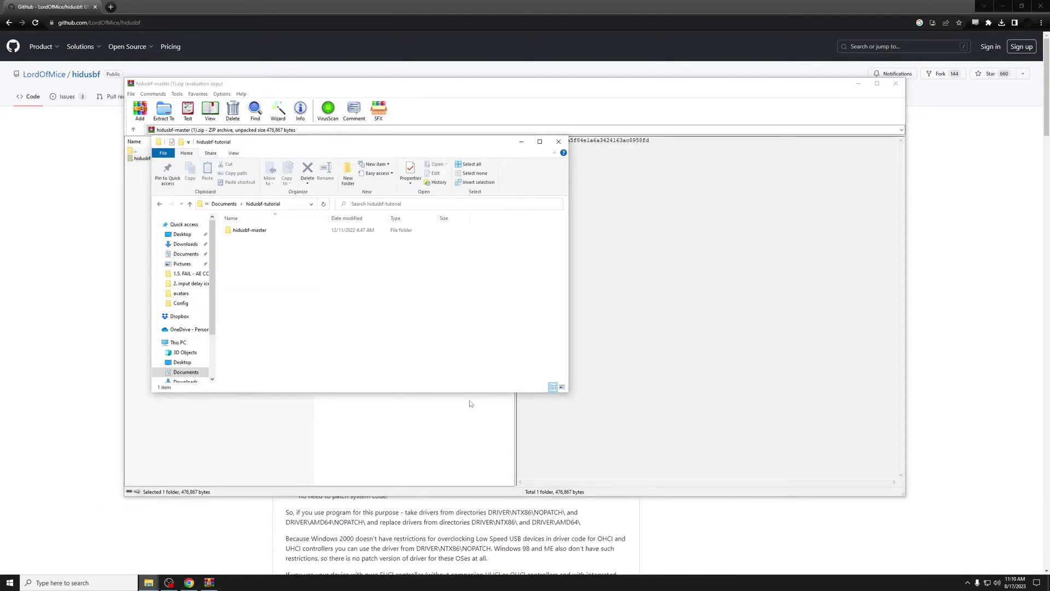
double_click(248, 230)
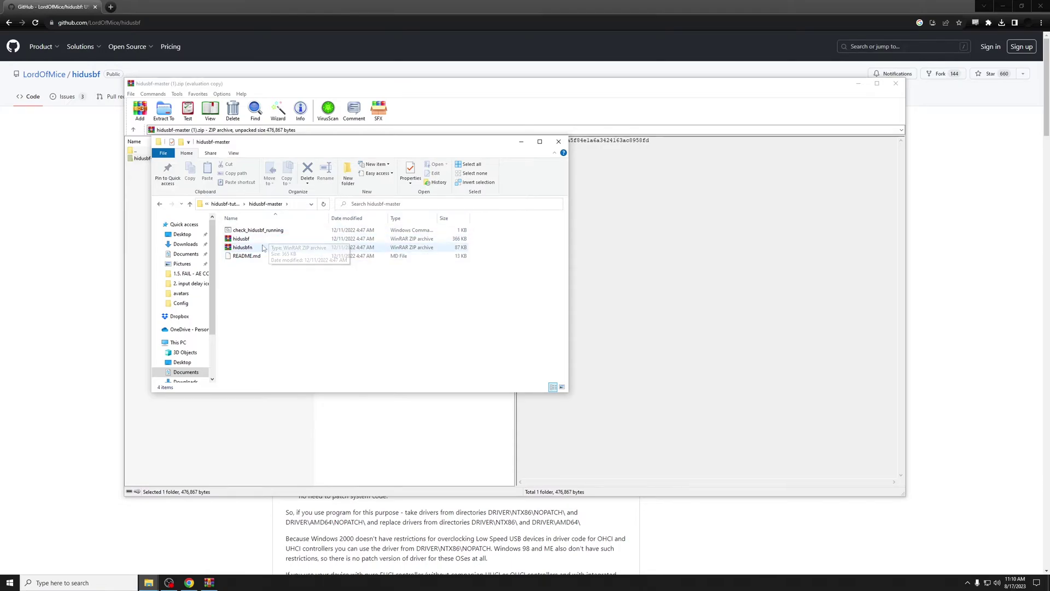
left_click(259, 249)
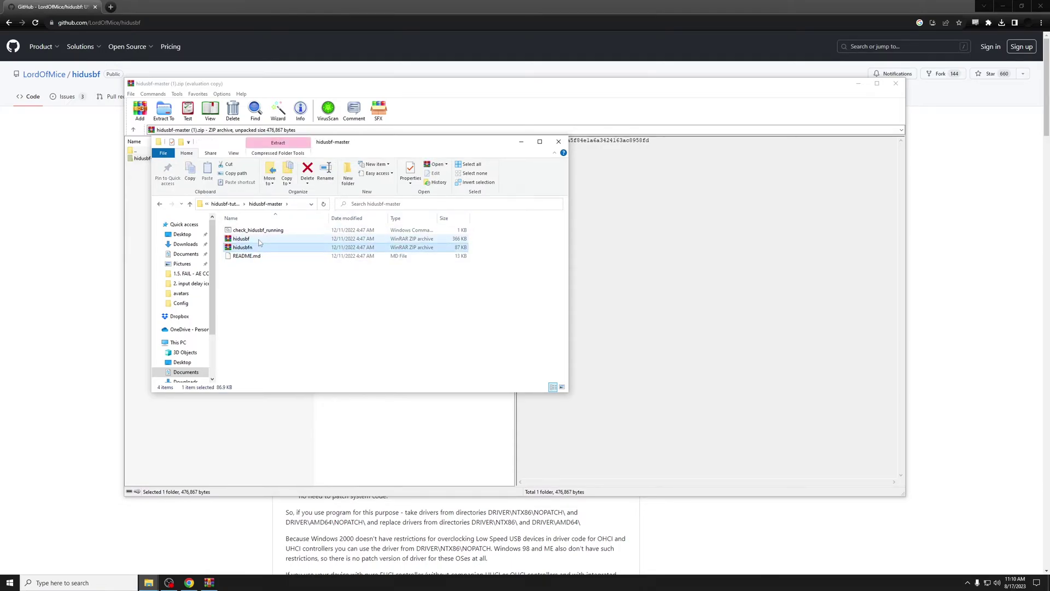
left_click(259, 243, "ctrl")
right_click(257, 239)
left_click(300, 301)
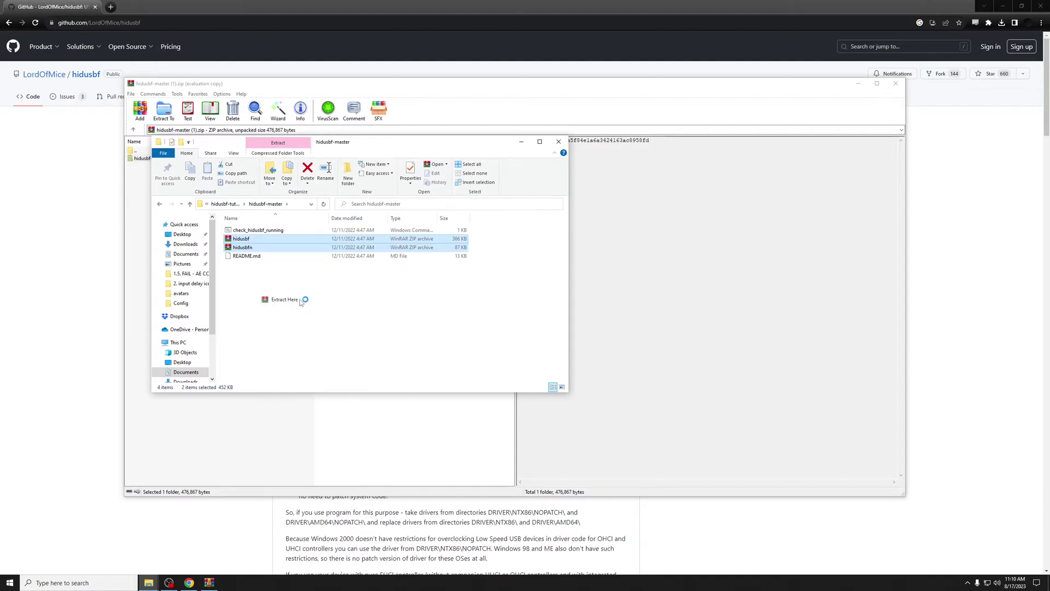
left_click(483, 342)
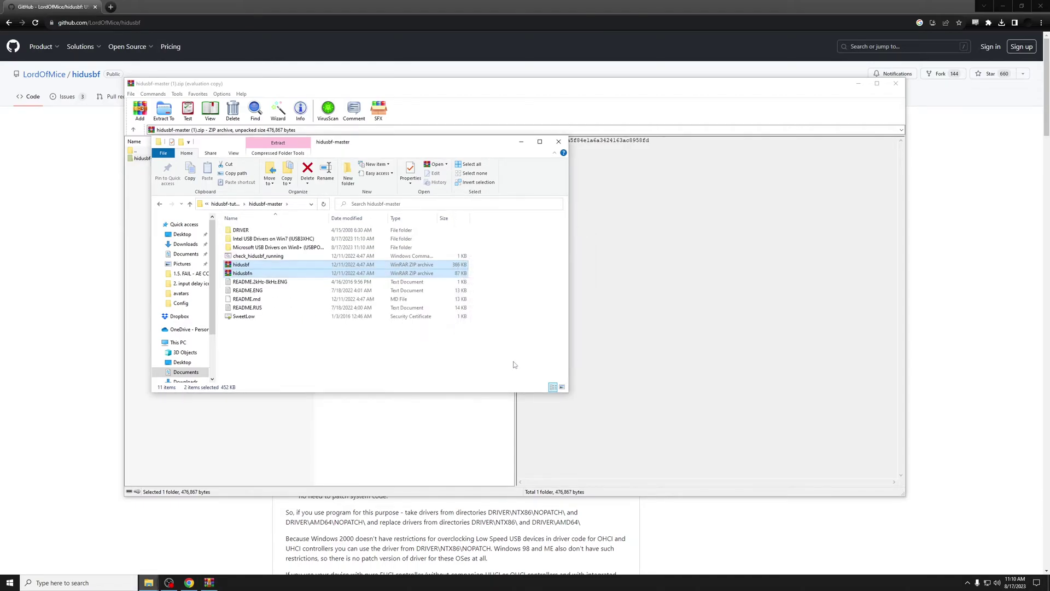
left_click(346, 361)
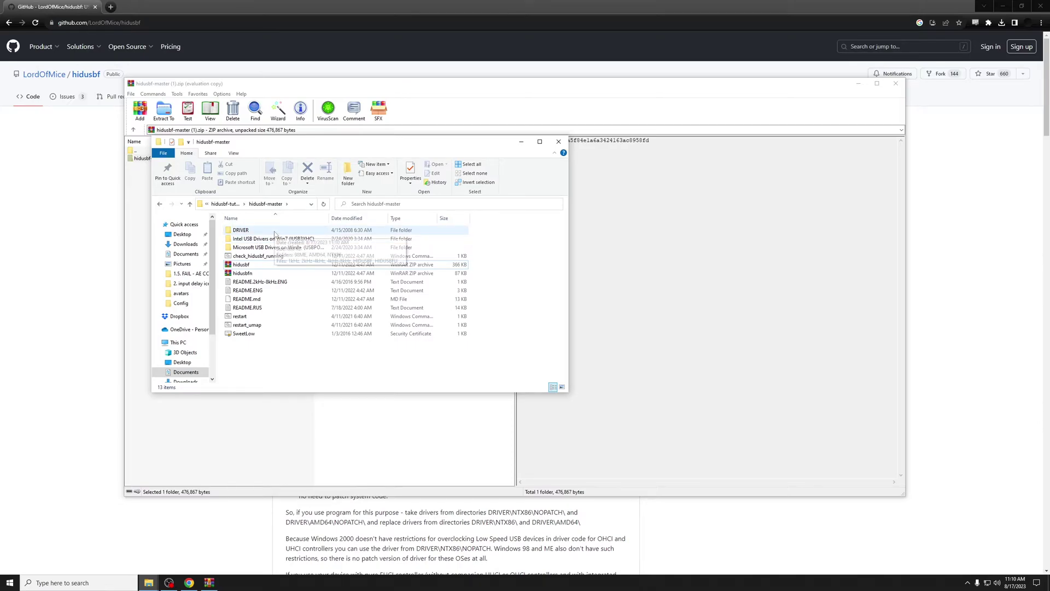
double_click(273, 230)
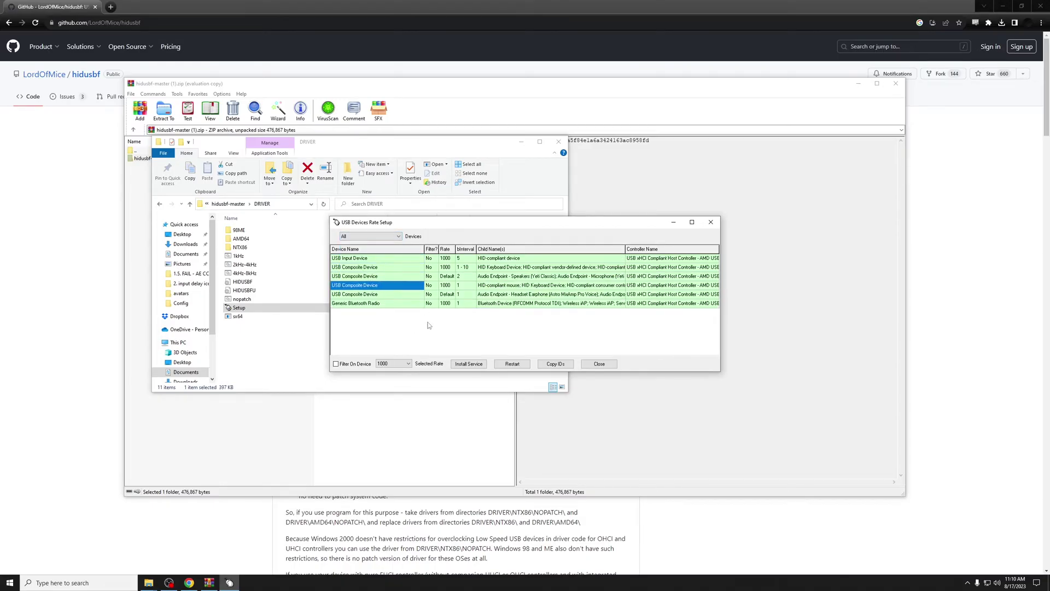
- Keep the device filter on All so every USB device shows its rate and interval
left_click(392, 238)
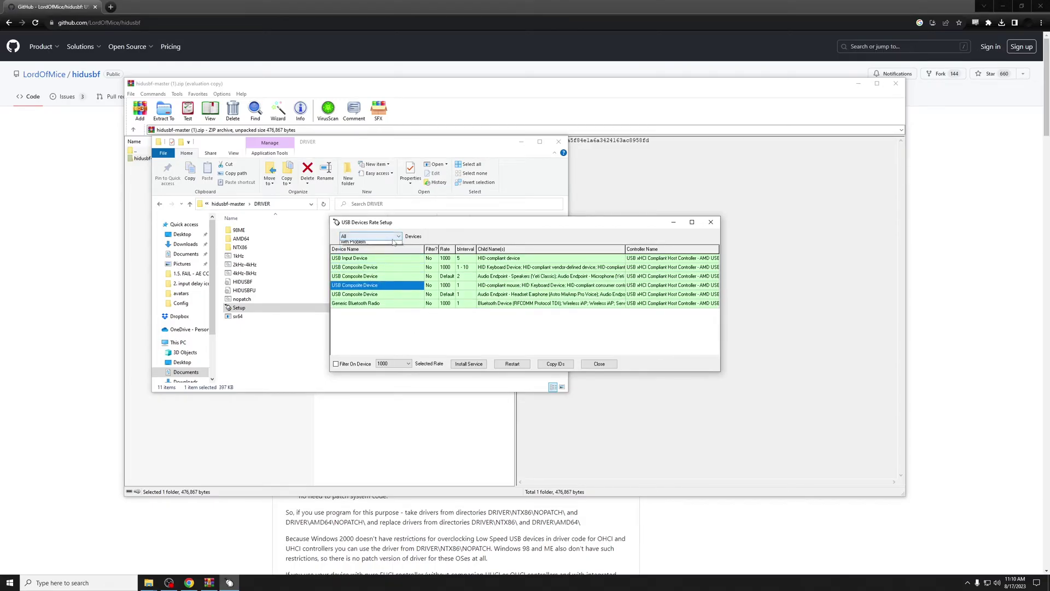
left_click(514, 229)
- Widen the Child Name(s) column and select the new Wireless Controller composite device row
left_click(369, 314)
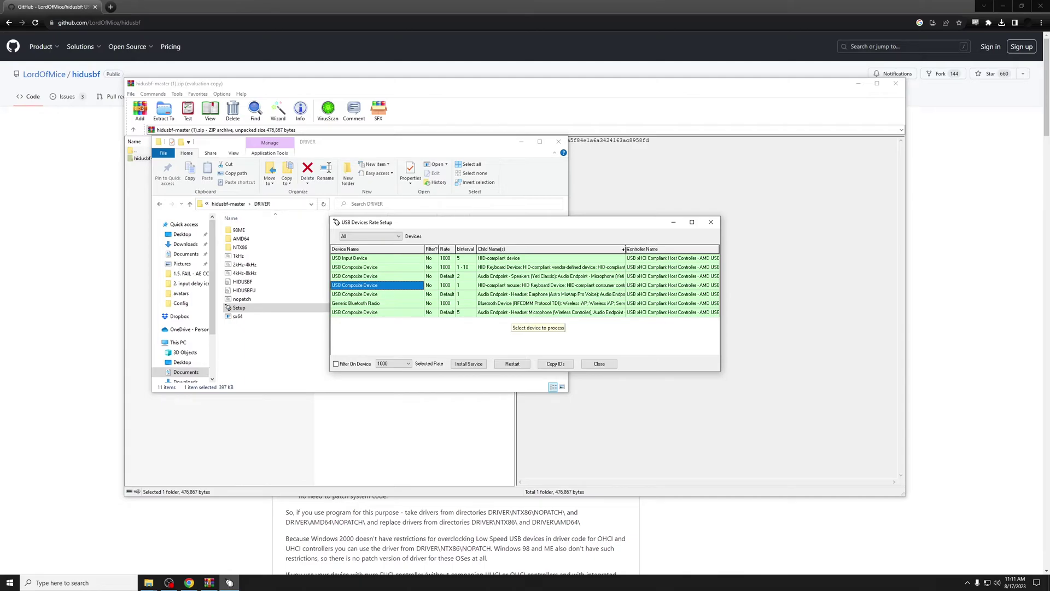
left_click_drag(626, 251, 661, 250)
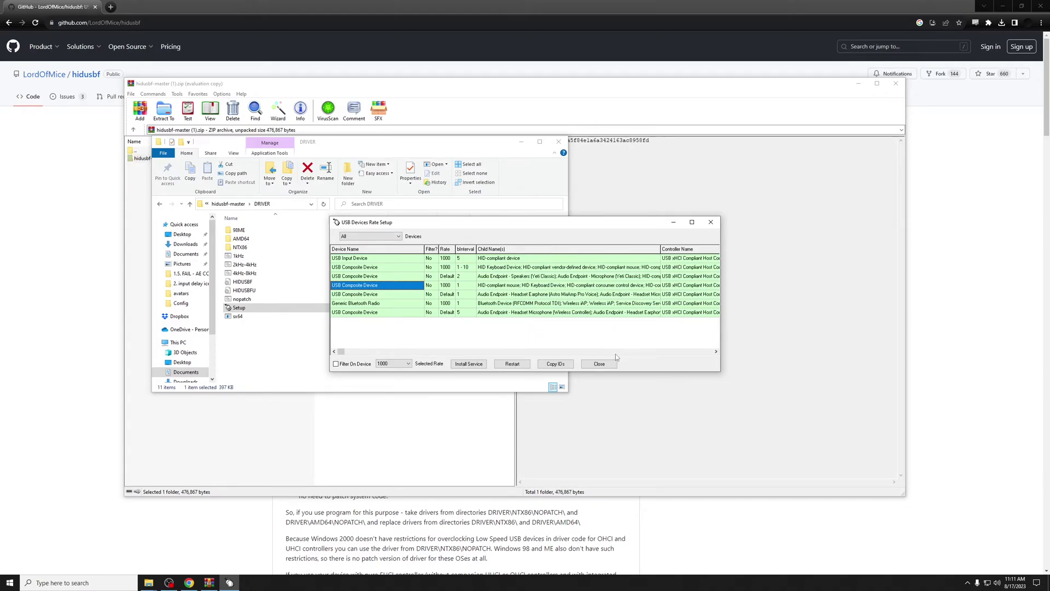
left_click(485, 312)
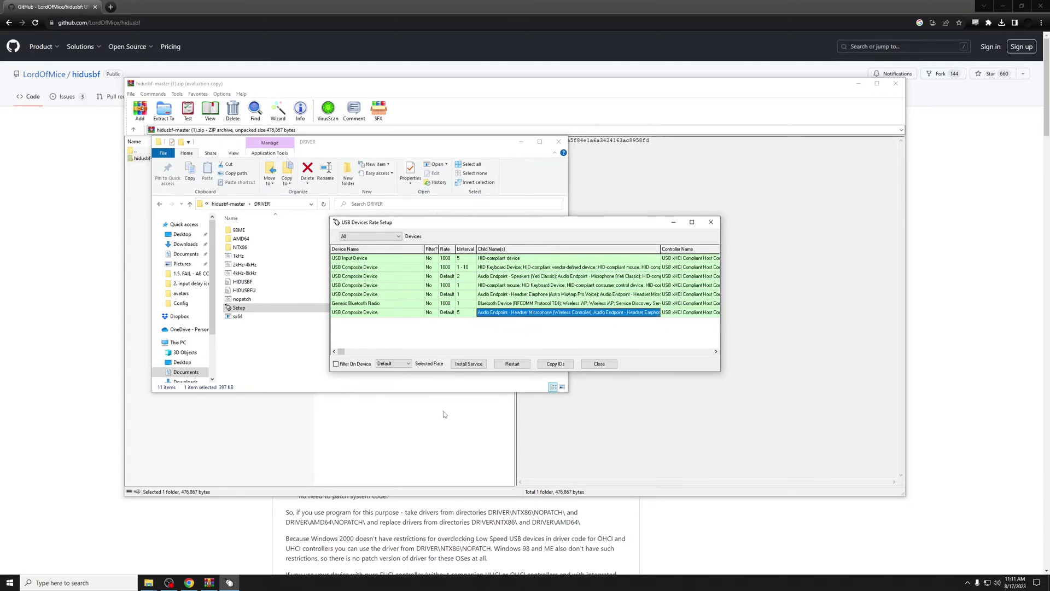
- Set the Wireless Controller's Selected Rate to 1000
scroll(409, 364, "up", 6)
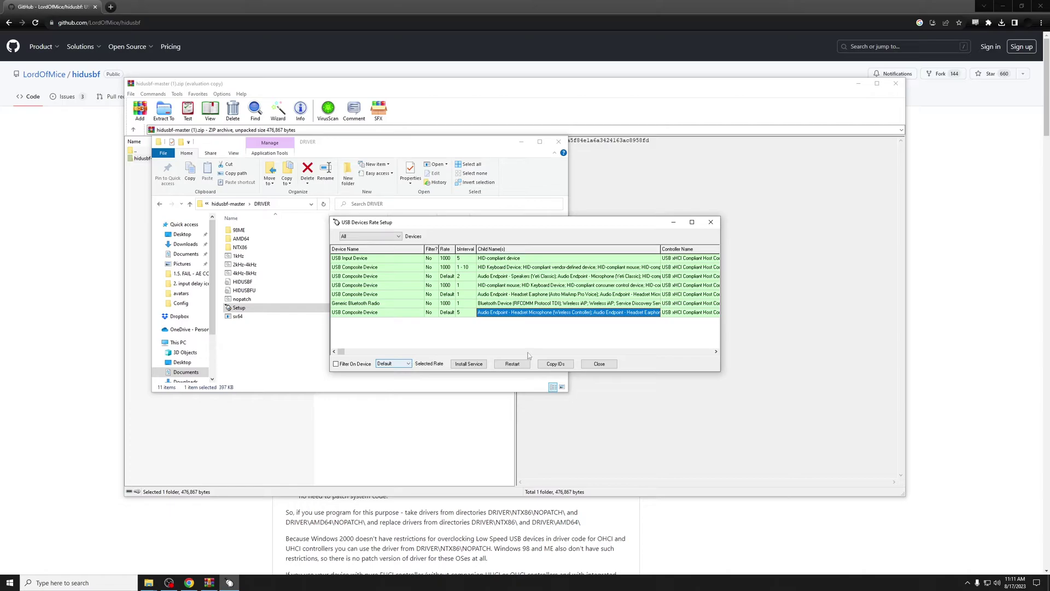
left_click(481, 365)
left_click(447, 313)
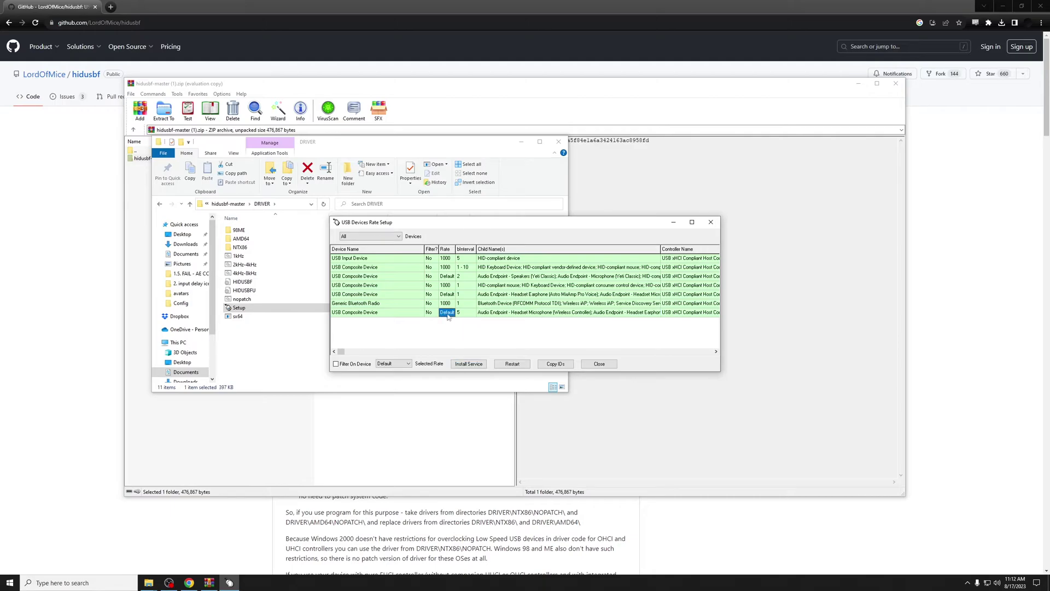
left_click(399, 364)
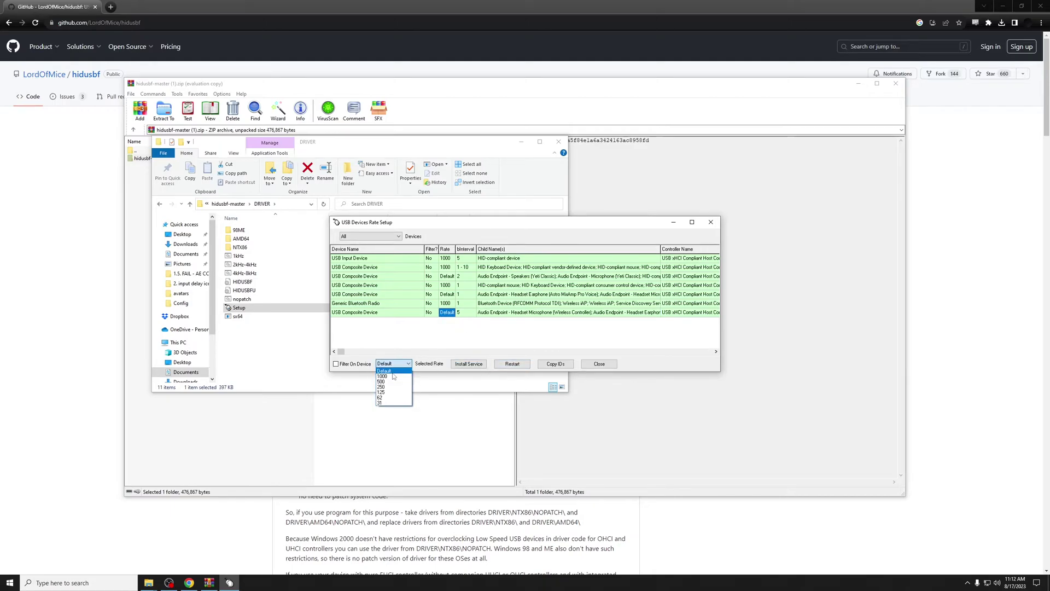
left_click(392, 376)
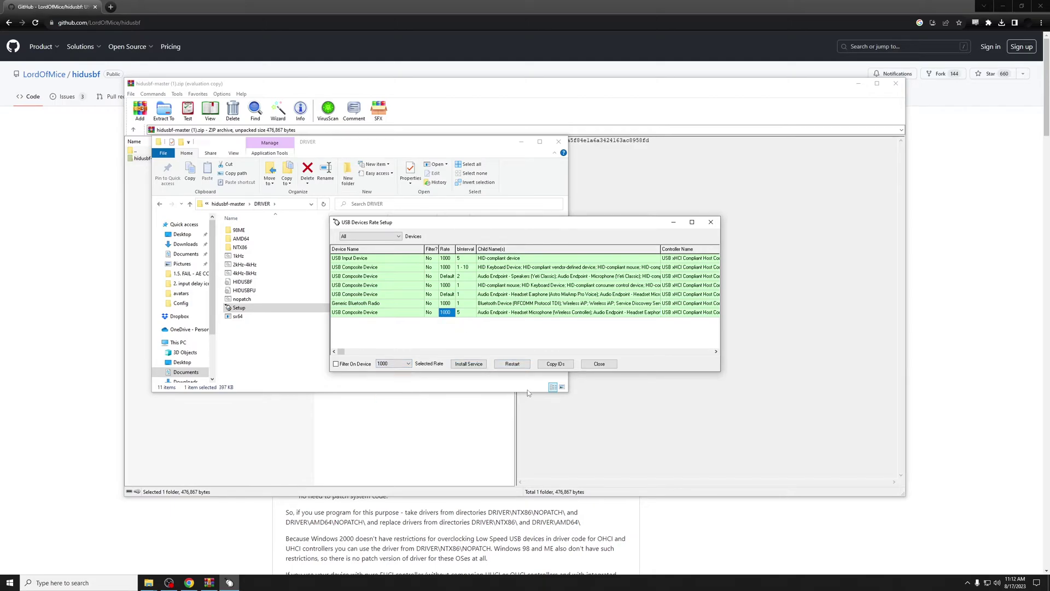
- Enable Filter On Device, install and restart the service, then close the setup window
left_click(477, 365)
left_click(336, 364)
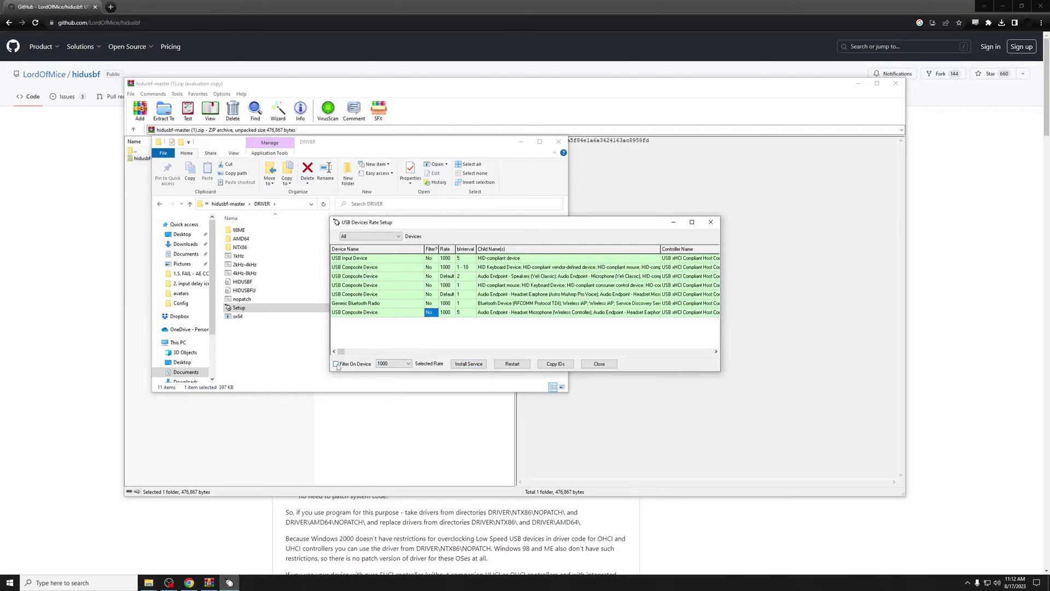
left_click(472, 365)
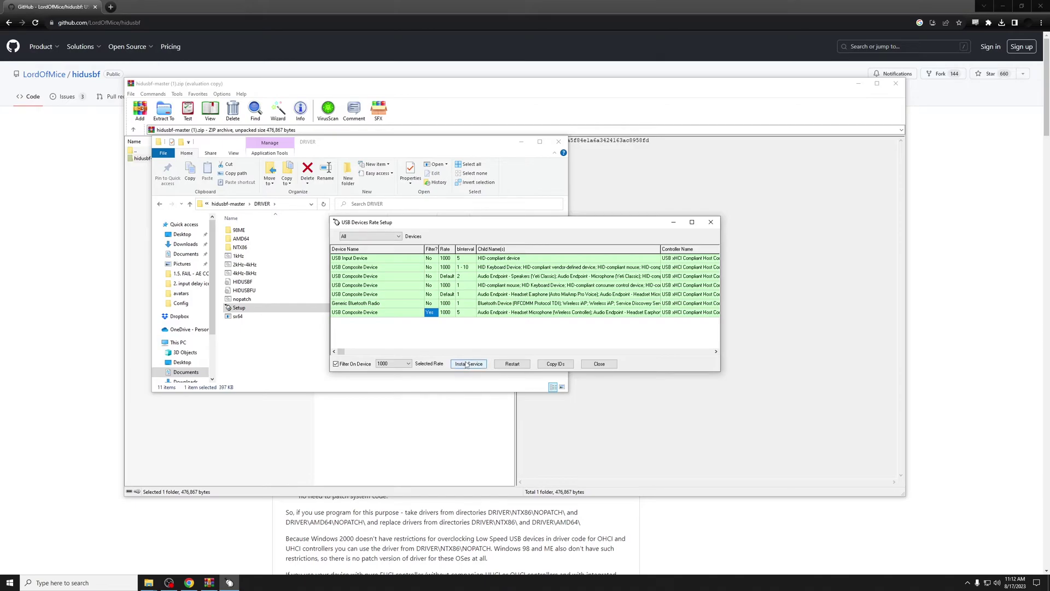
left_click(513, 364)
left_click(600, 364)
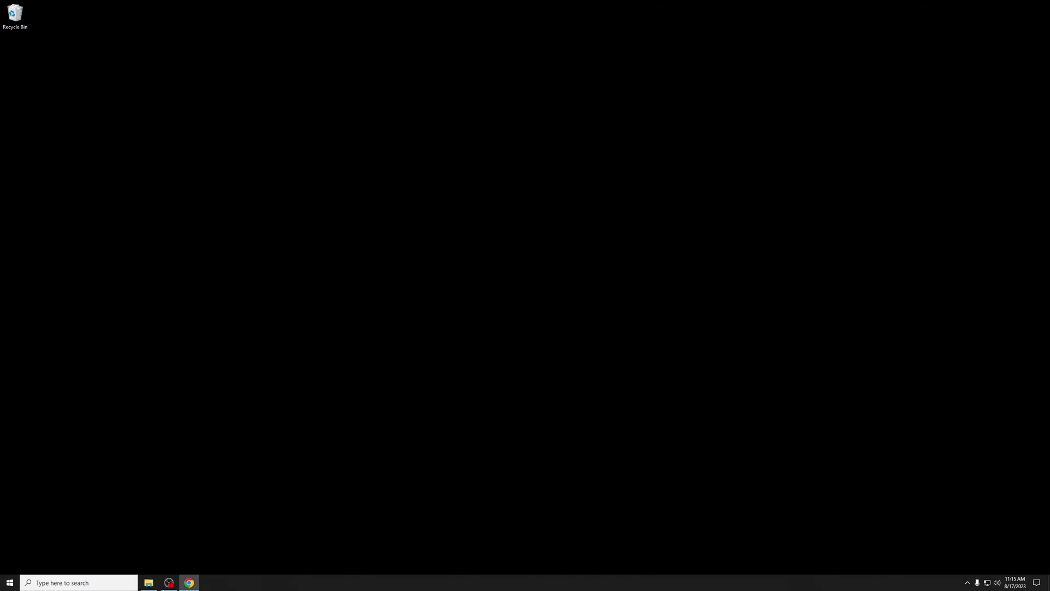
- Download DS4Windows_3.2.13_x64.zip from the release Assets and open it from recent downloads
left_click(189, 583)
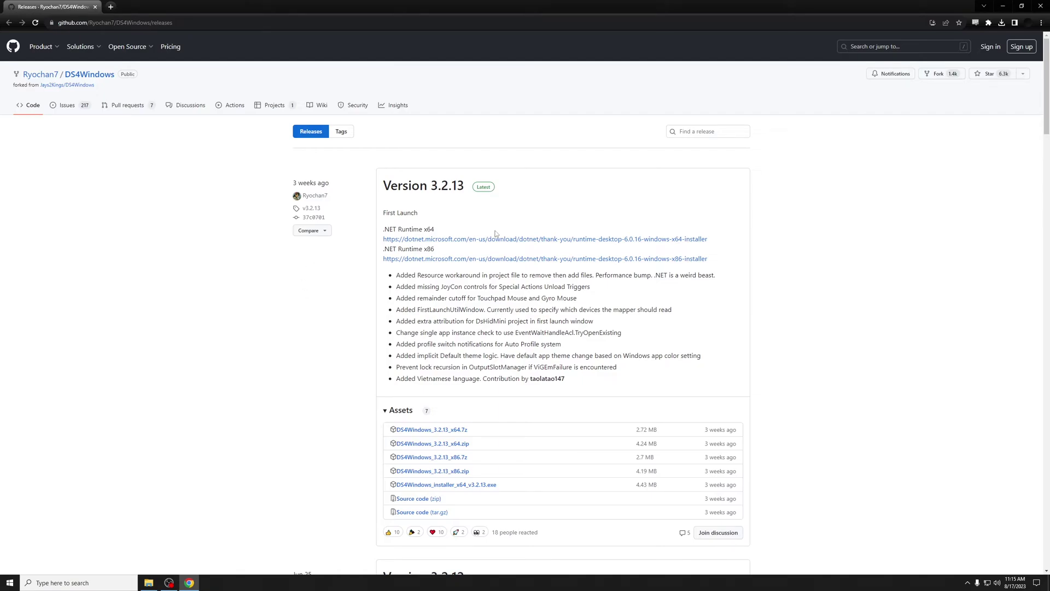
scroll(496, 230, "down", 4)
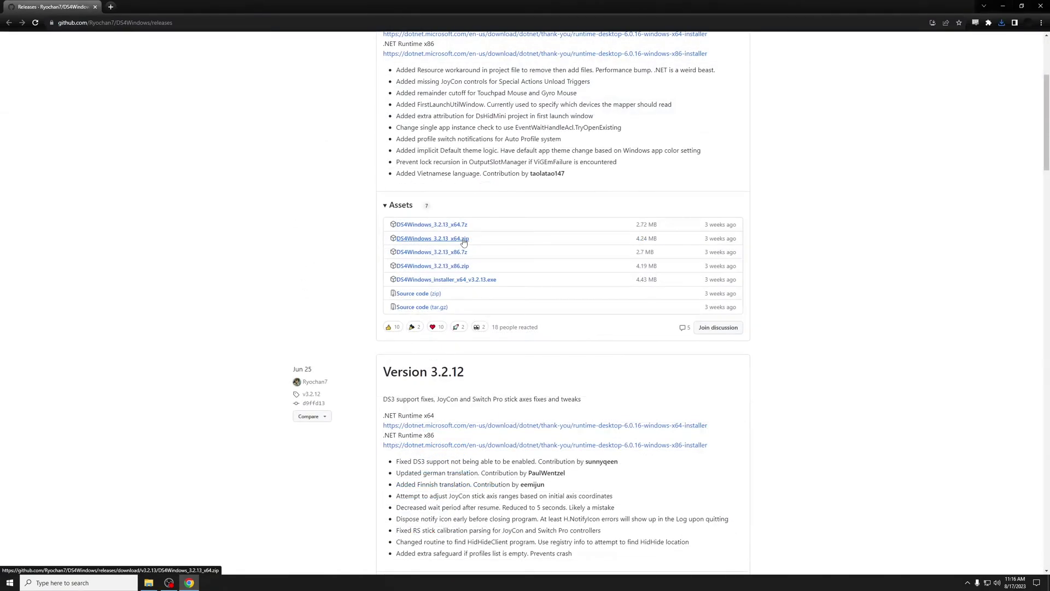
left_click(464, 239)
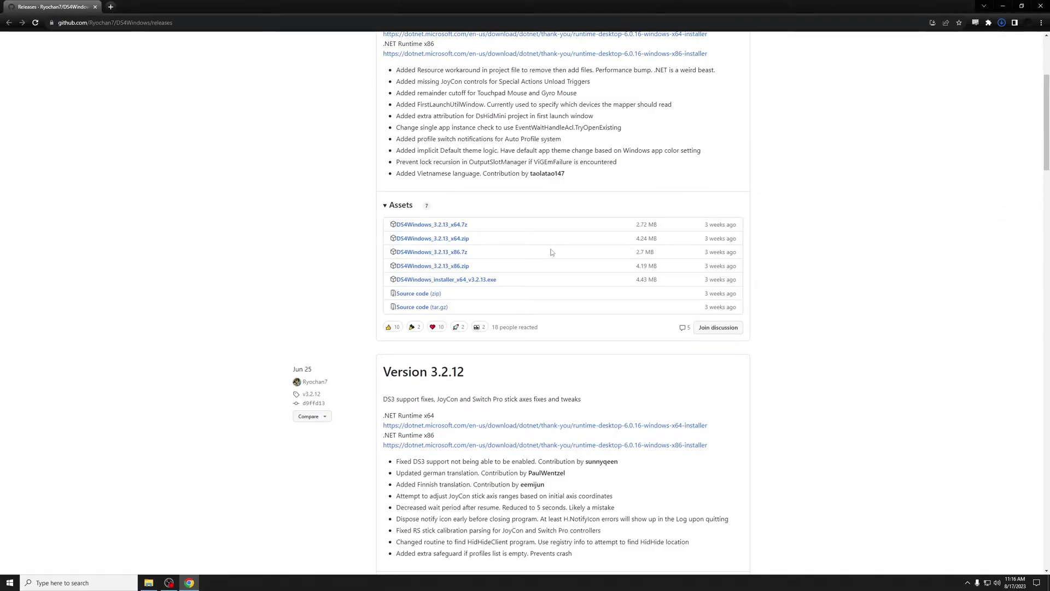
left_click(1002, 24)
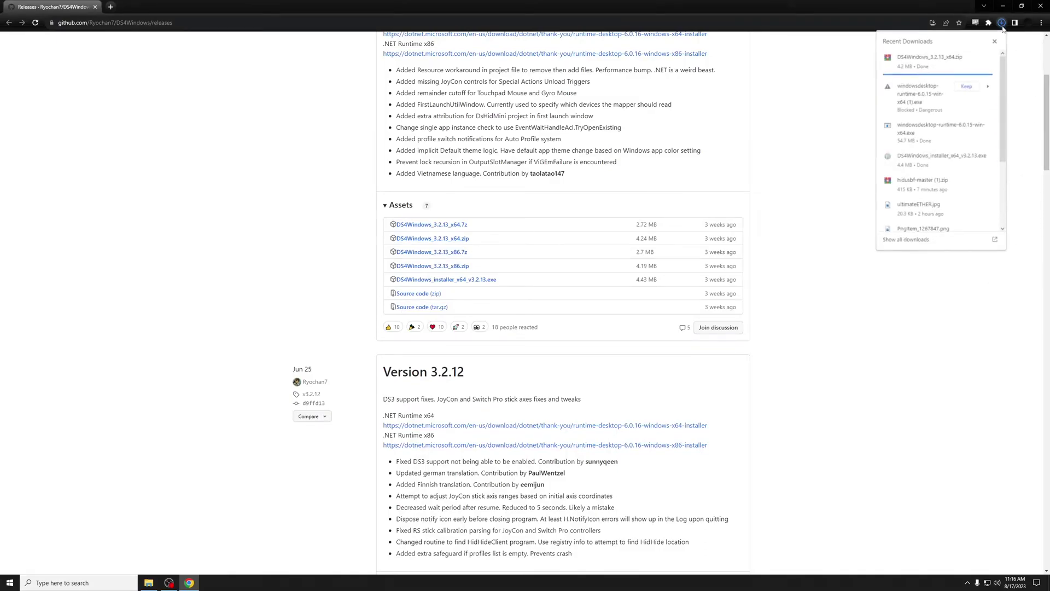
left_click(930, 60)
- Extract the DS4Windows folder into a new Documents\ds4windows folder
key("Escape")
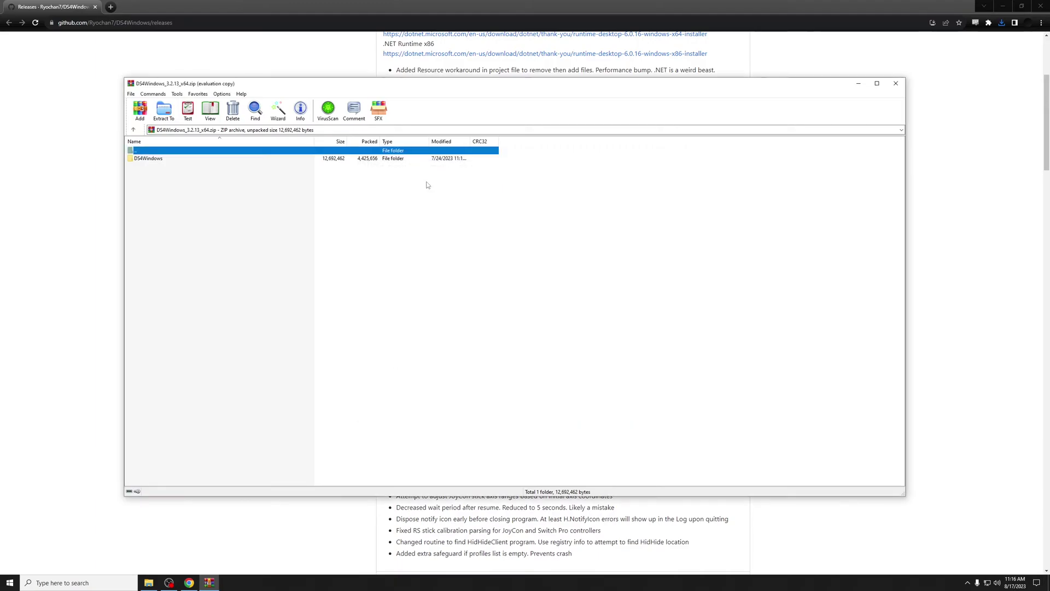
left_click(205, 158)
left_click(164, 111)
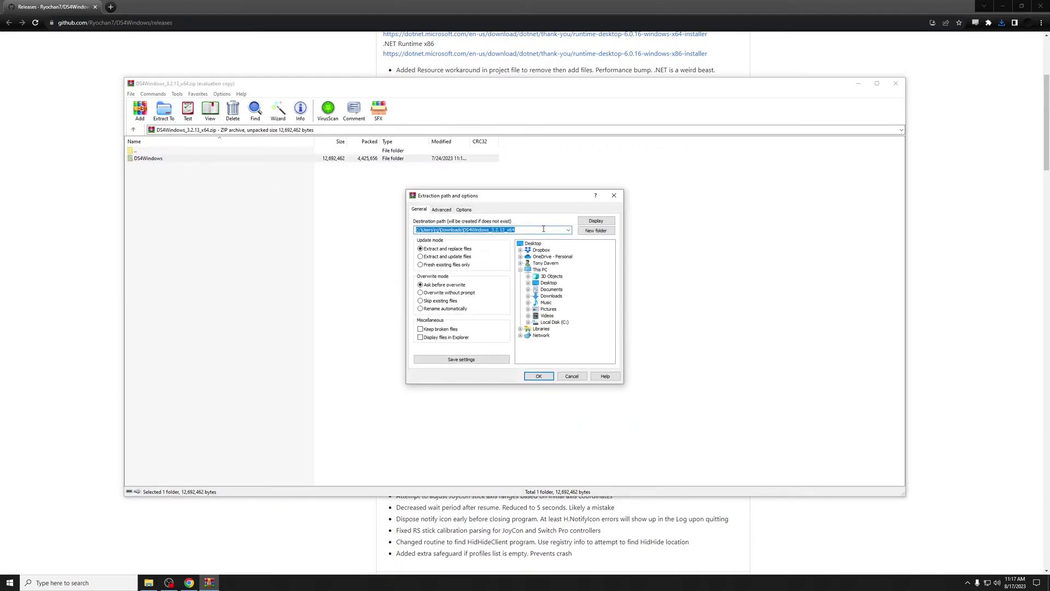
left_click(552, 289)
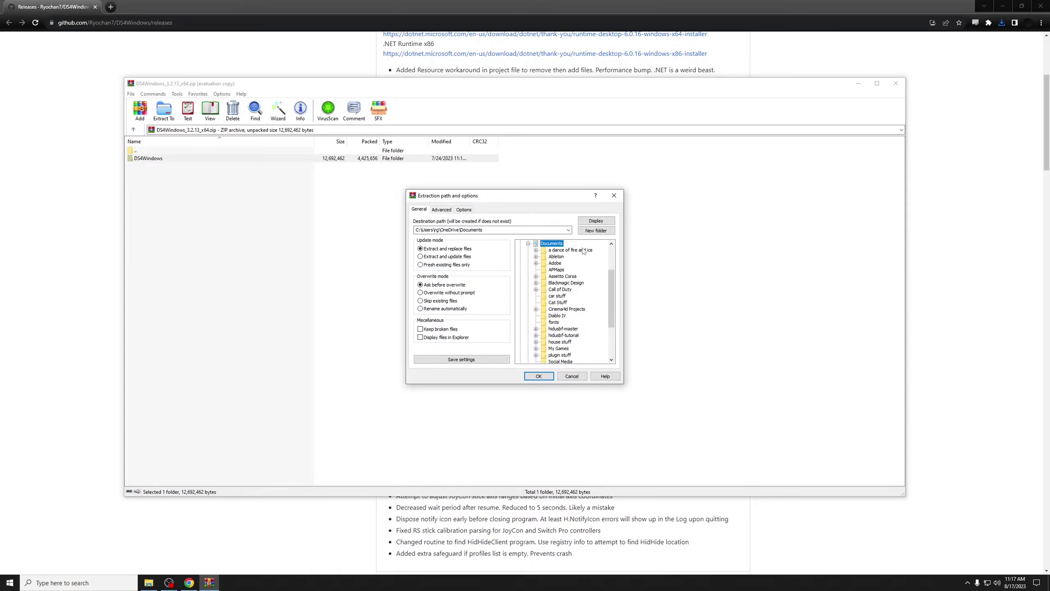
left_click(595, 230)
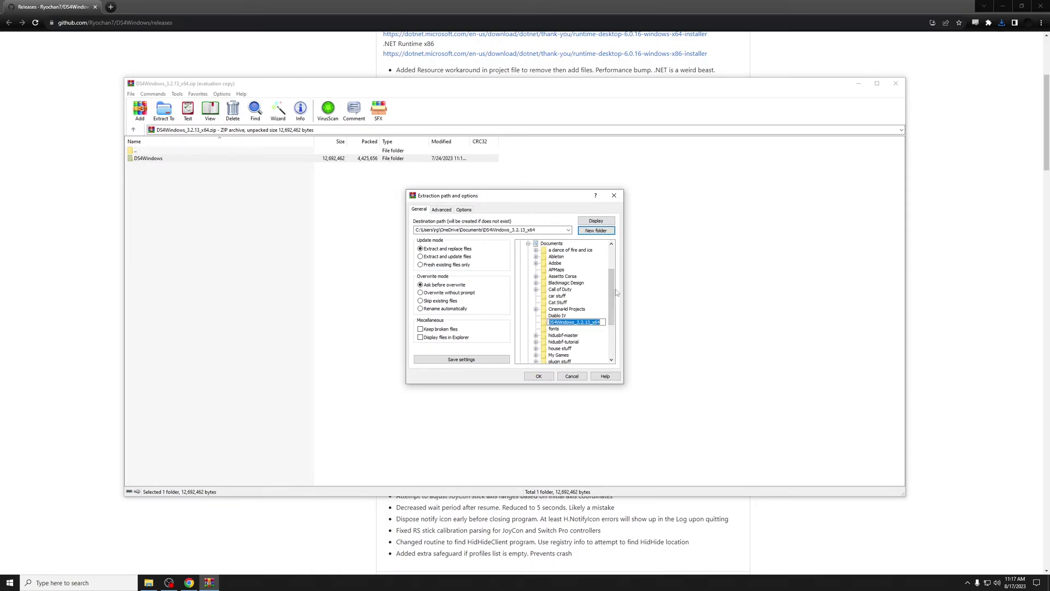
type("ds4windows")
key("Return")
left_click(539, 376)
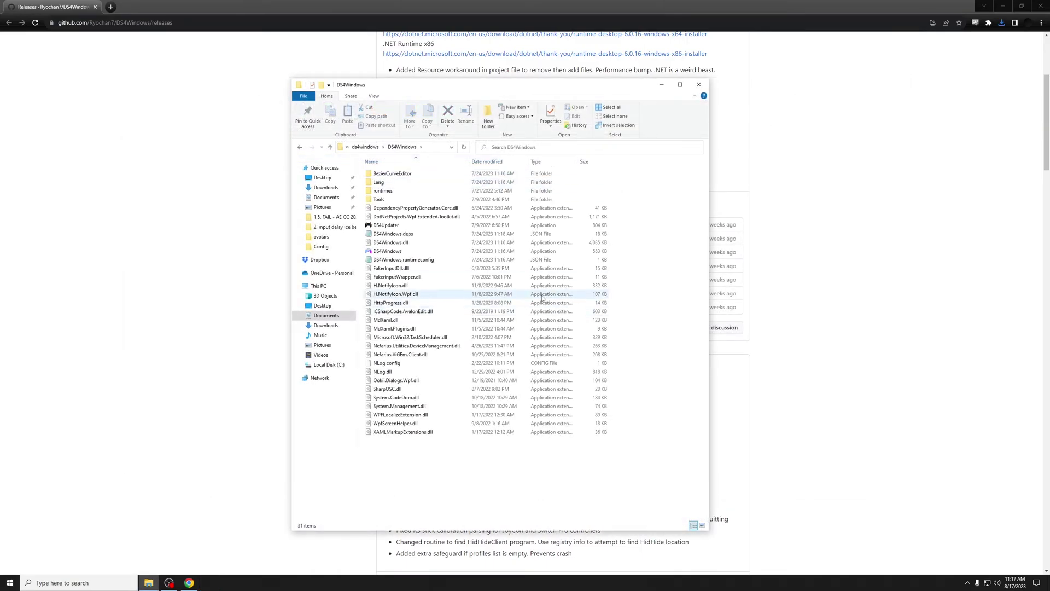
- Select DS4Windows.exe and open Bluetooth settings to check the Wireless Controller
left_click(437, 251)
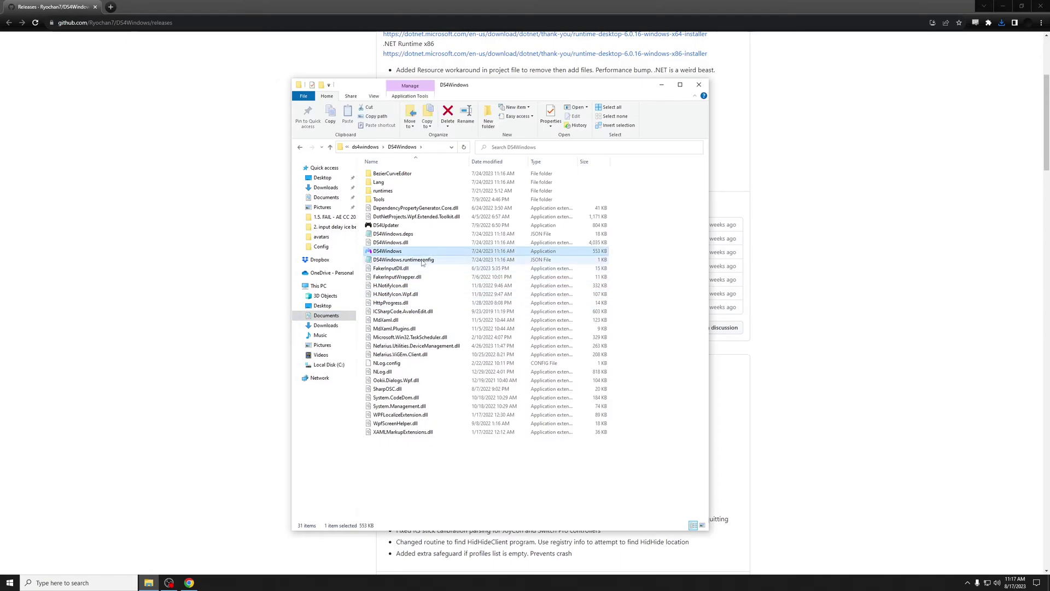
left_click(76, 582)
type("bluetooth")
key("Return")
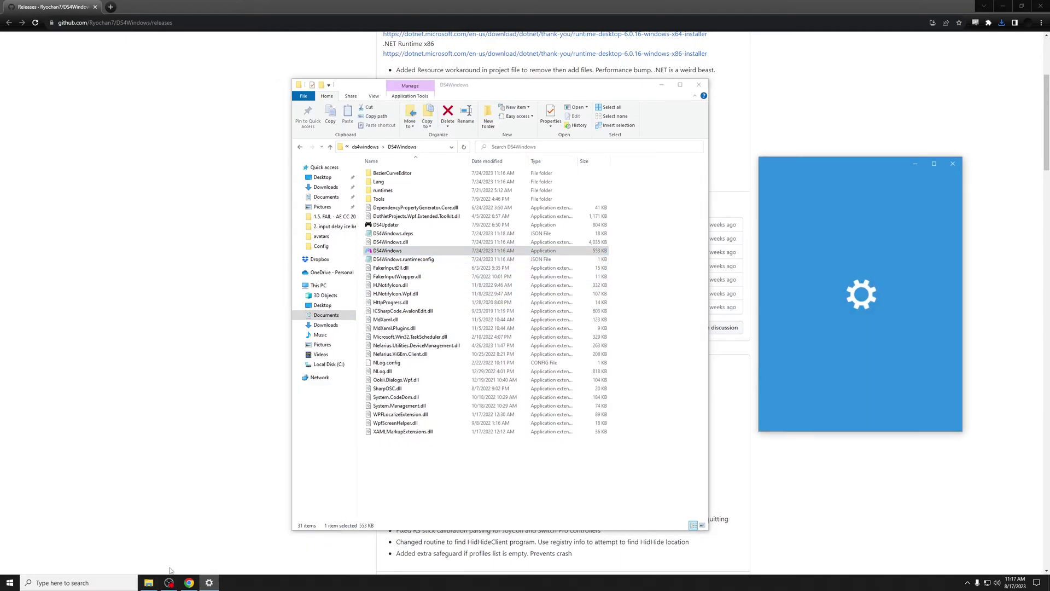
- Close the Bluetooth settings and run DS4Windows as administrator
left_click(820, 210)
left_click(969, 158)
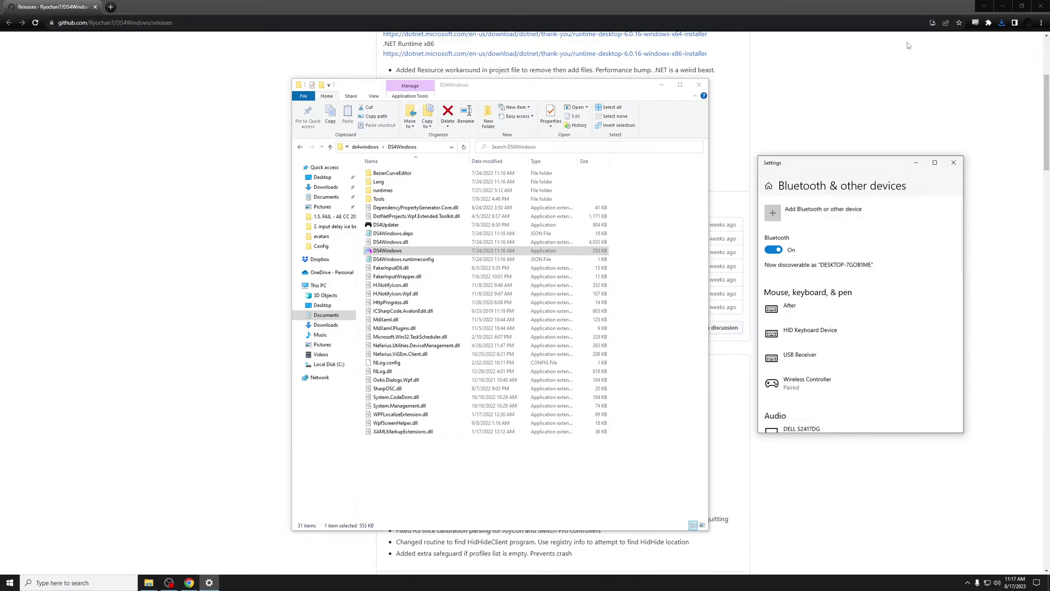
left_click(953, 163)
right_click(392, 252)
left_click(428, 265)
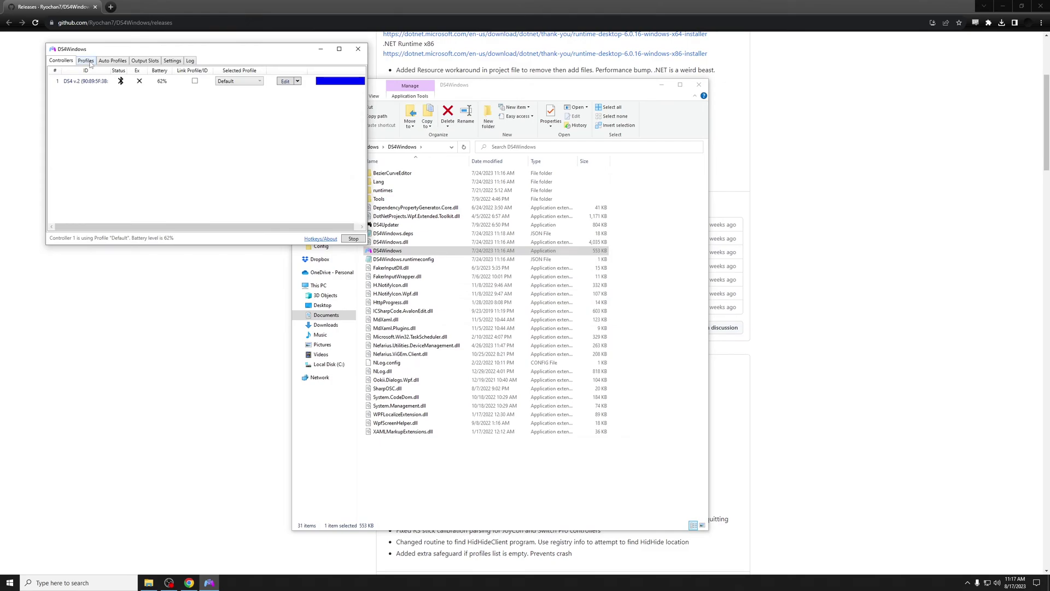
- Centre the DS4Windows window and keep Default as the controller's profile
left_click_drag(295, 48, 659, 154)
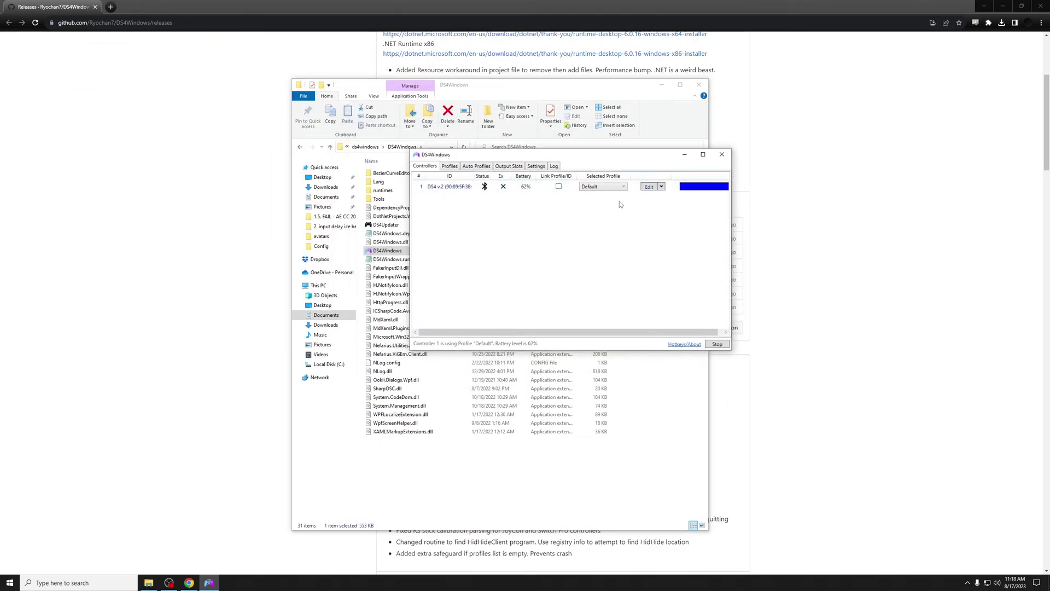
left_click(601, 187)
left_click(604, 202)
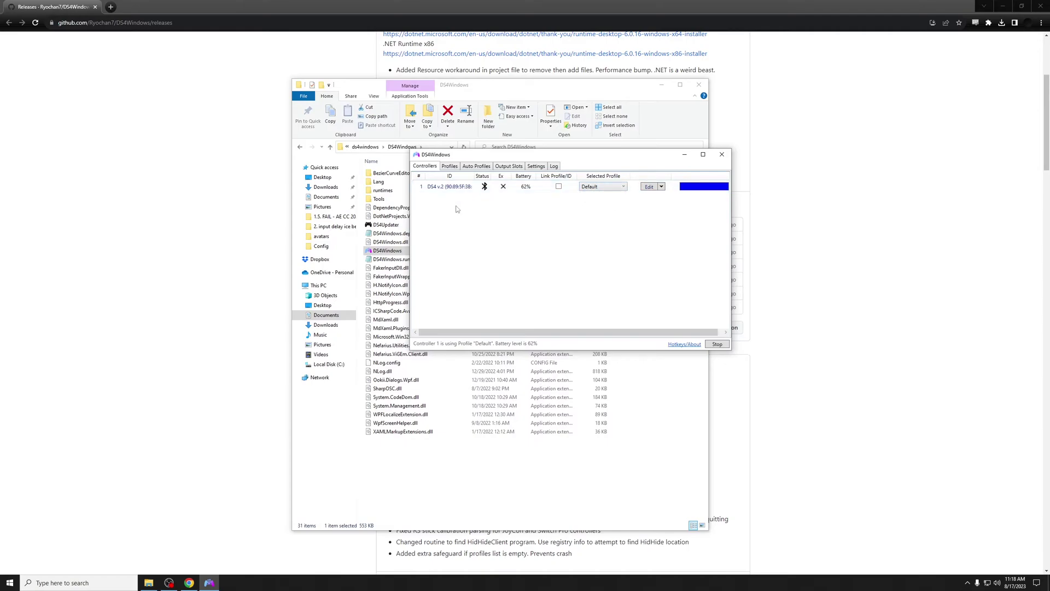
- Look through the Auto Profiles, Output Slots, Settings and Log pages, then open the Default profile for editing
left_click(449, 166)
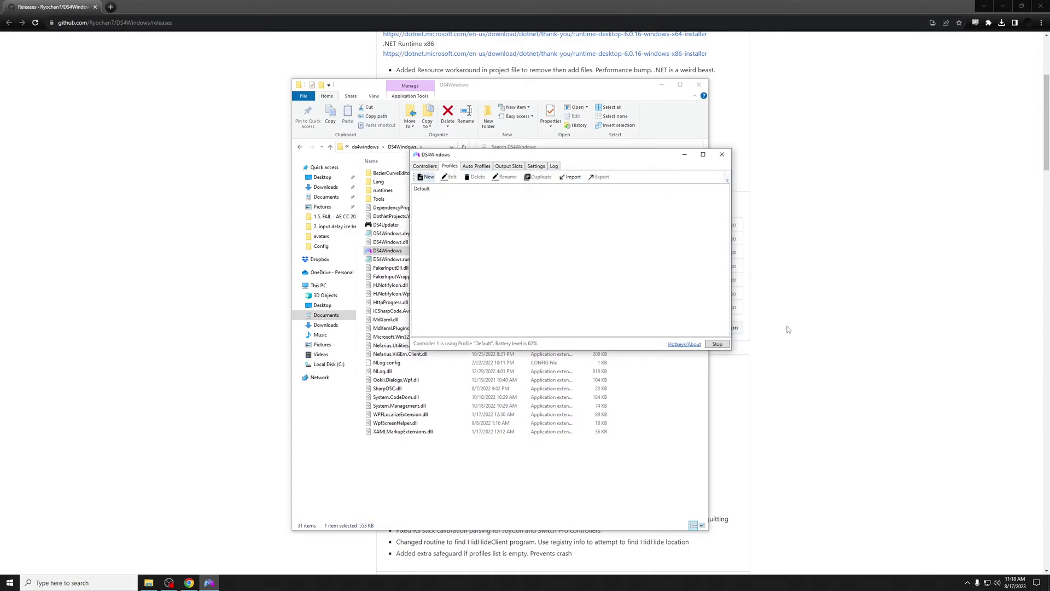
left_click(475, 166)
left_click(509, 166)
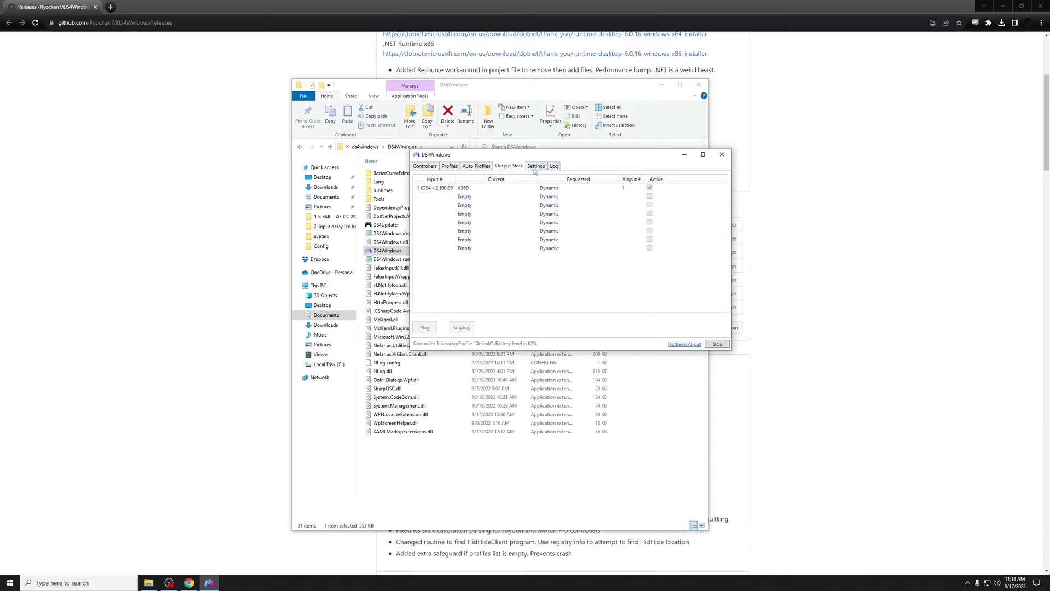
left_click(536, 166)
left_click(554, 167)
left_click(536, 167)
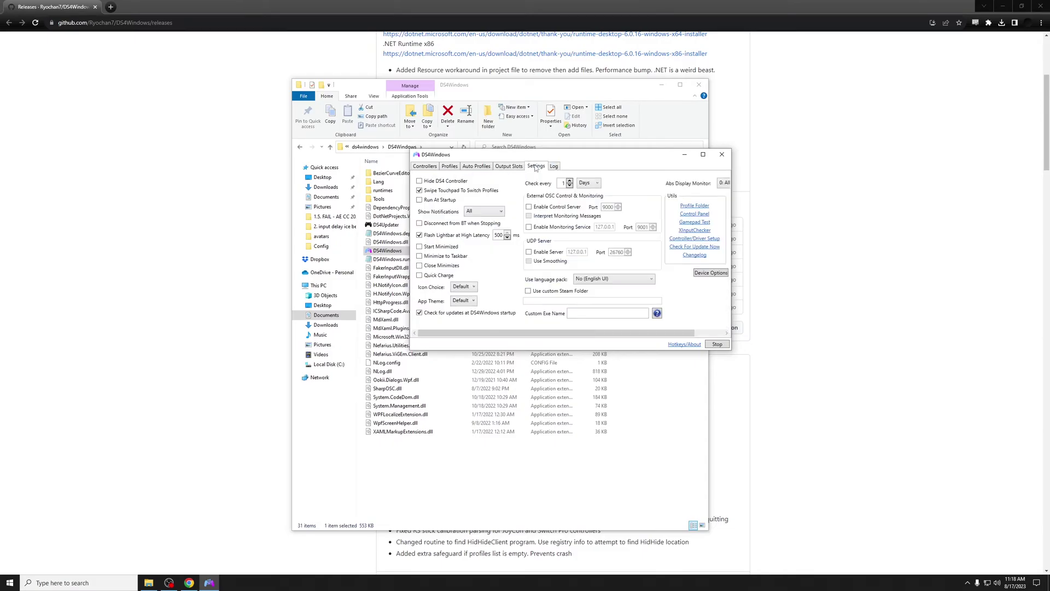
left_click(509, 166)
left_click(476, 166)
left_click(449, 166)
double_click(432, 189)
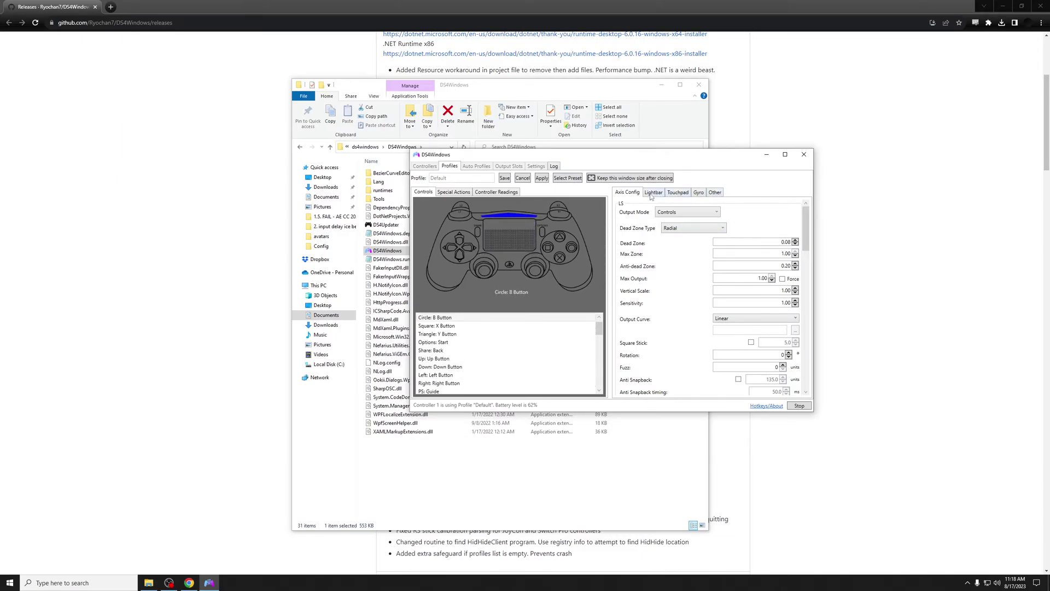
- Review the Gyro and Other tabs, keeping Xbox 360 emulation, and scroll to the 250 Hz BT poll rate
left_click(698, 193)
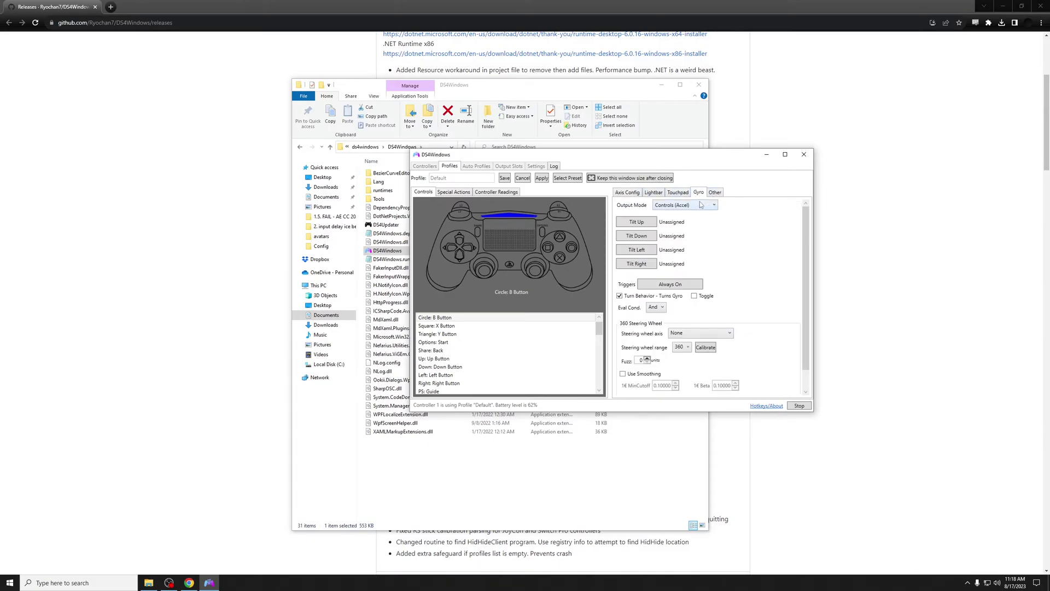
left_click(715, 192)
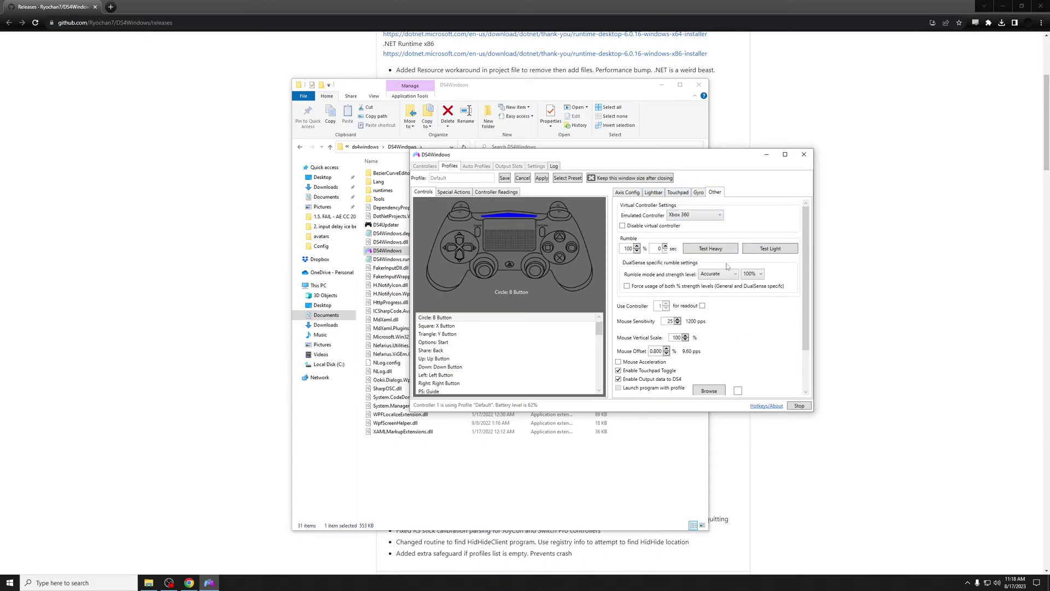
left_click(710, 216)
left_click(709, 217)
scroll(742, 309, "down", 2)
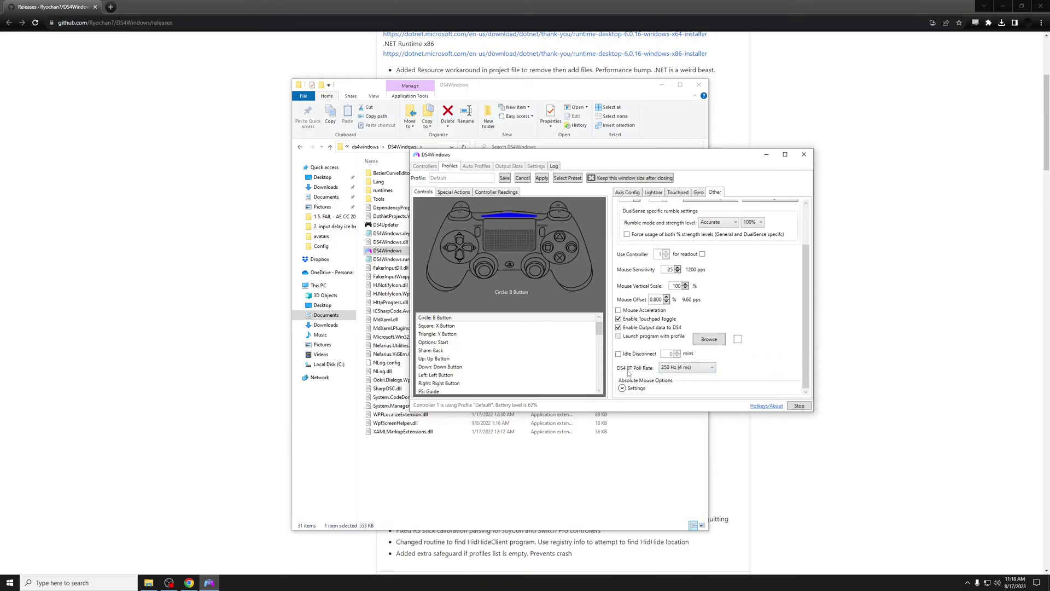
mouse_move(632, 375)
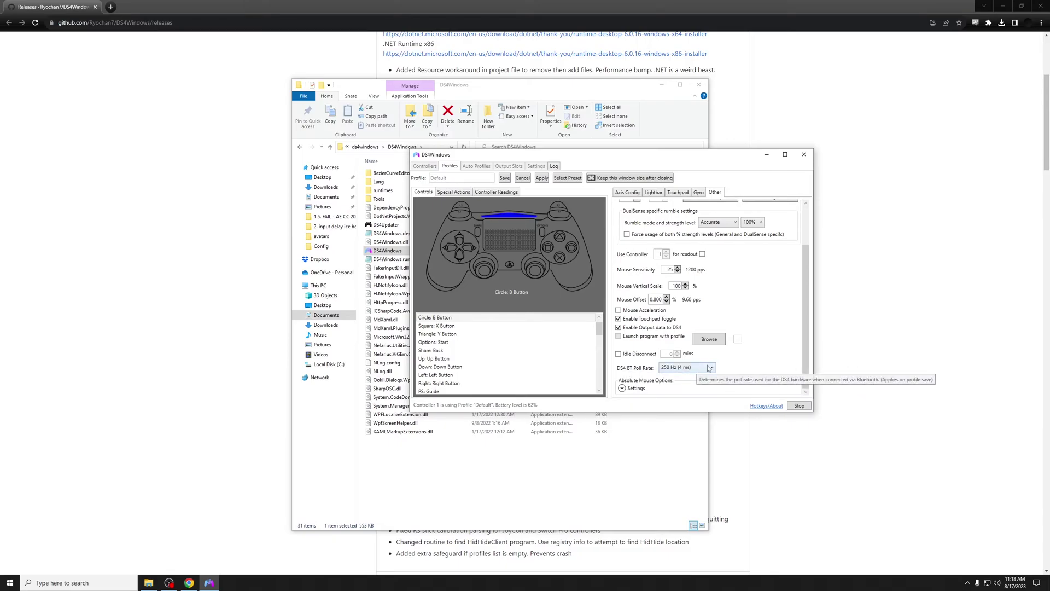
- Set the DS4 BT Poll Rate to 1000 Hz (1 ms), with Controller Readings shown
left_click(494, 192)
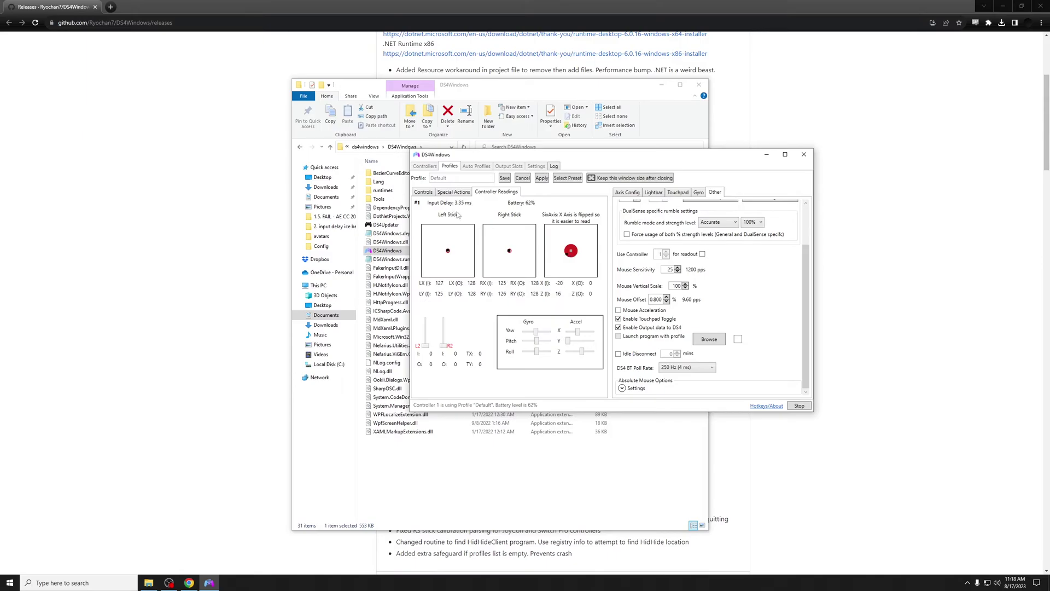
left_click(687, 367)
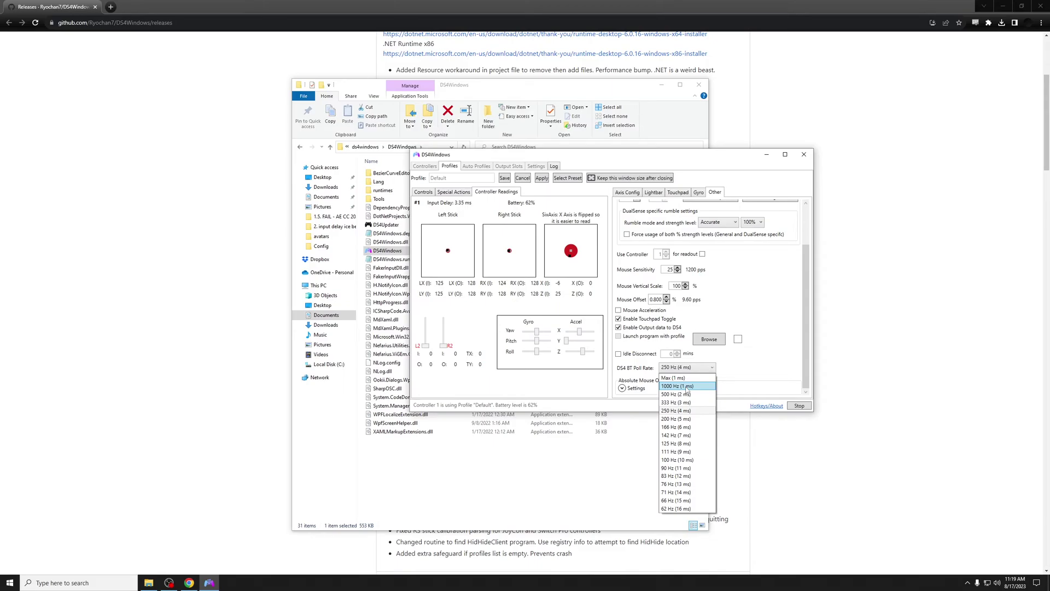
left_click(686, 386)
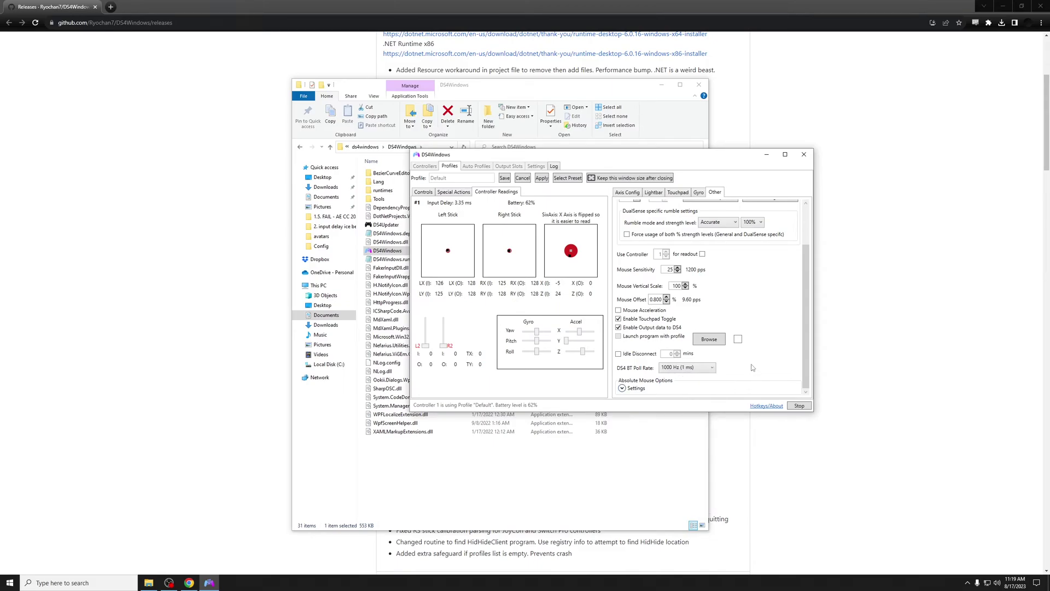
scroll(747, 363, "up", 3)
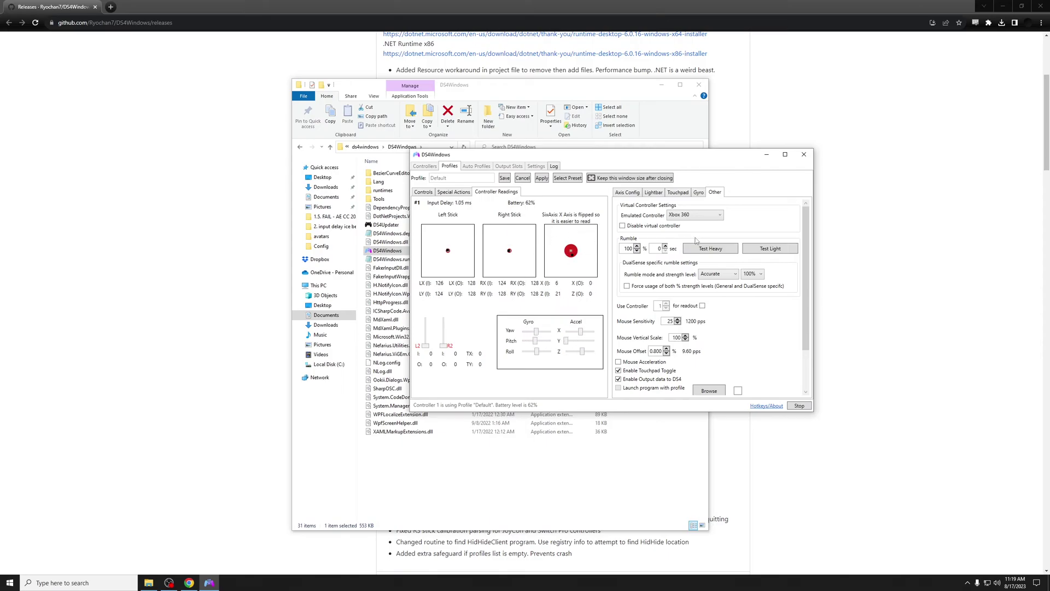
scroll(701, 313, "down", 2)
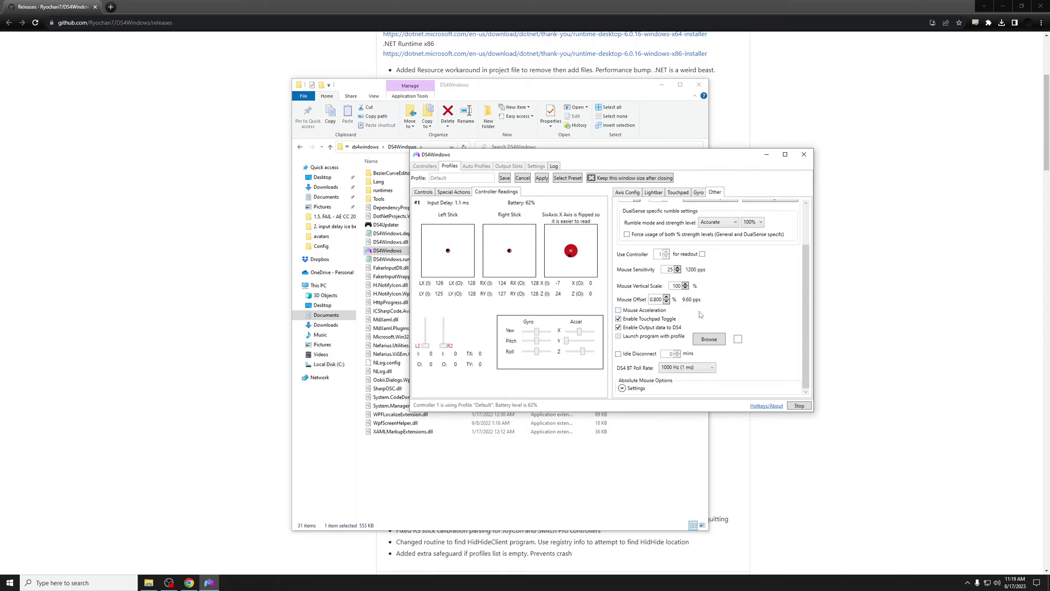
left_click(687, 367)
left_click(684, 377)
left_click(695, 367)
left_click(690, 387)
- Save the Default profile and close the editor
key("ctrl+Tab")
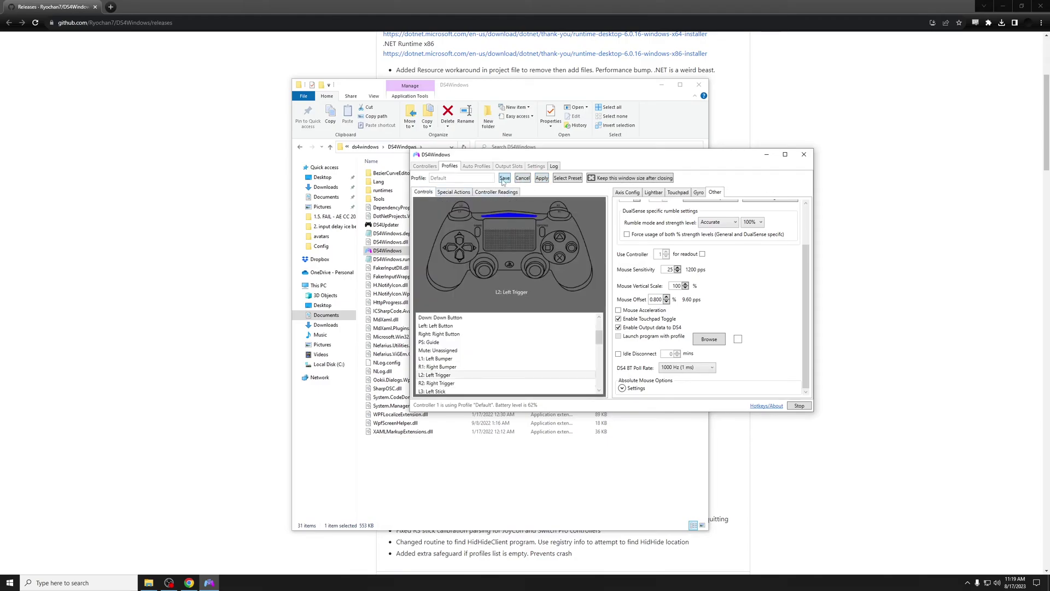
key("ctrl+Tab")
left_click(511, 181)
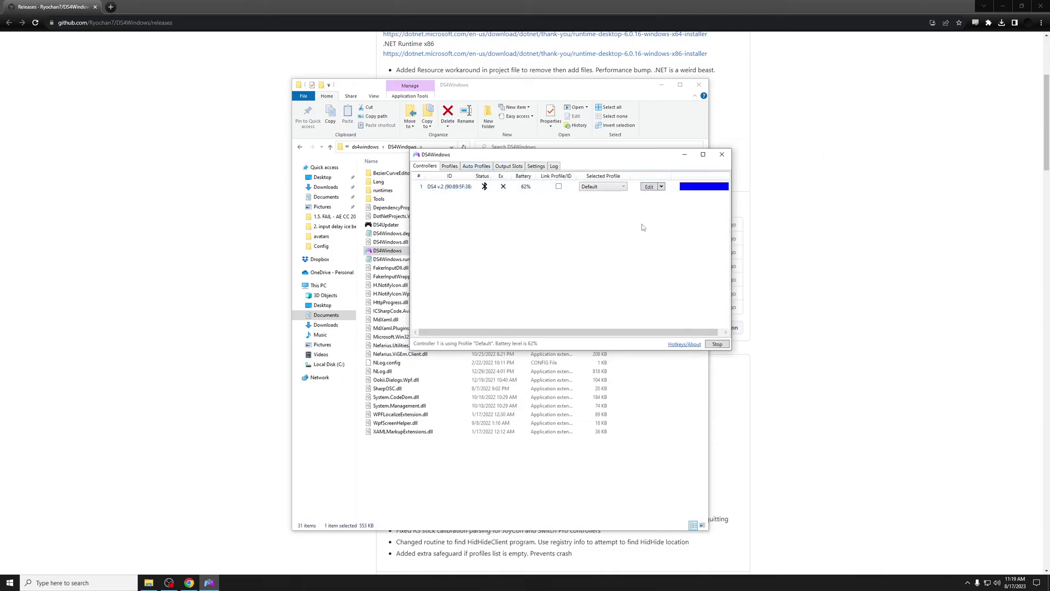
- Reopen the Default profile for editing and scroll through its axis settings
left_click(450, 166)
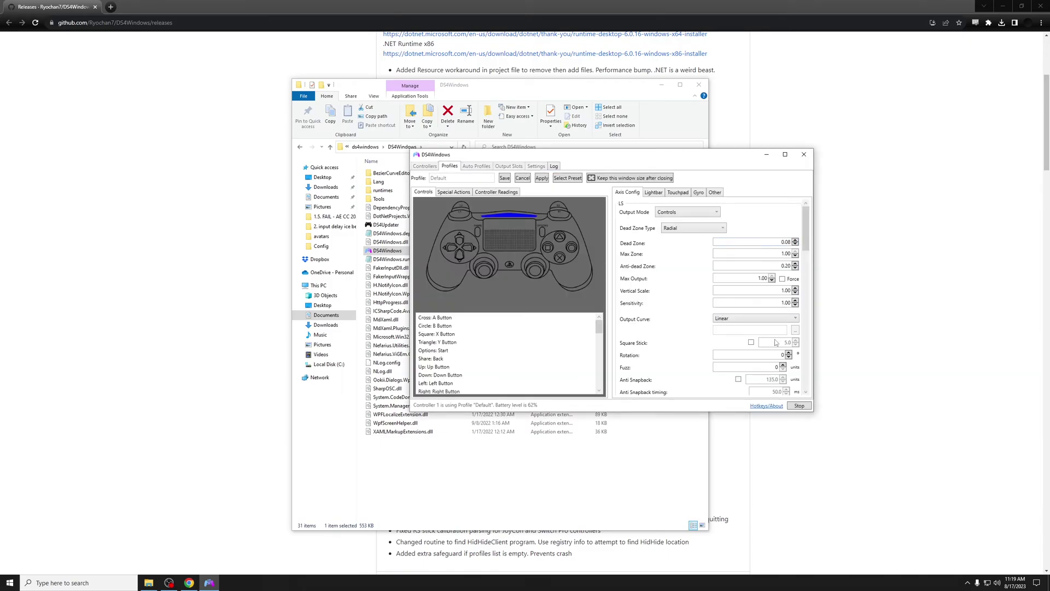
scroll(776, 342, "down", 5)
scroll(749, 284, "up", 5)
scroll(746, 288, "down", 5)
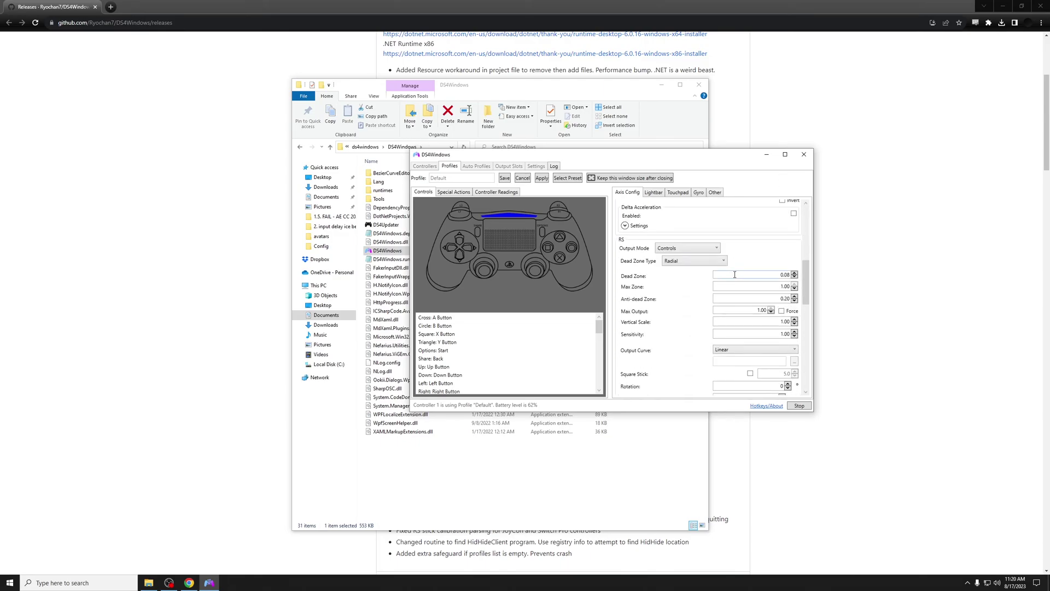
scroll(730, 272, "up", 4)
scroll(731, 272, "down", 2)
scroll(732, 262, "down", 2)
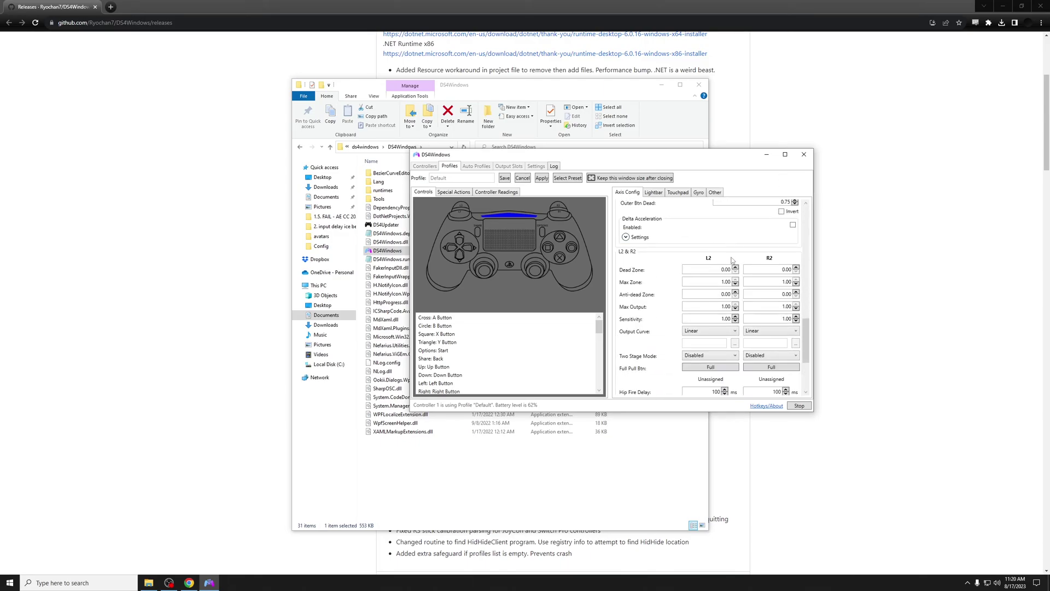
- Confirm the L2 and R2 output curves stay Linear, then view Special Actions and live Controller Readings
left_click(720, 331)
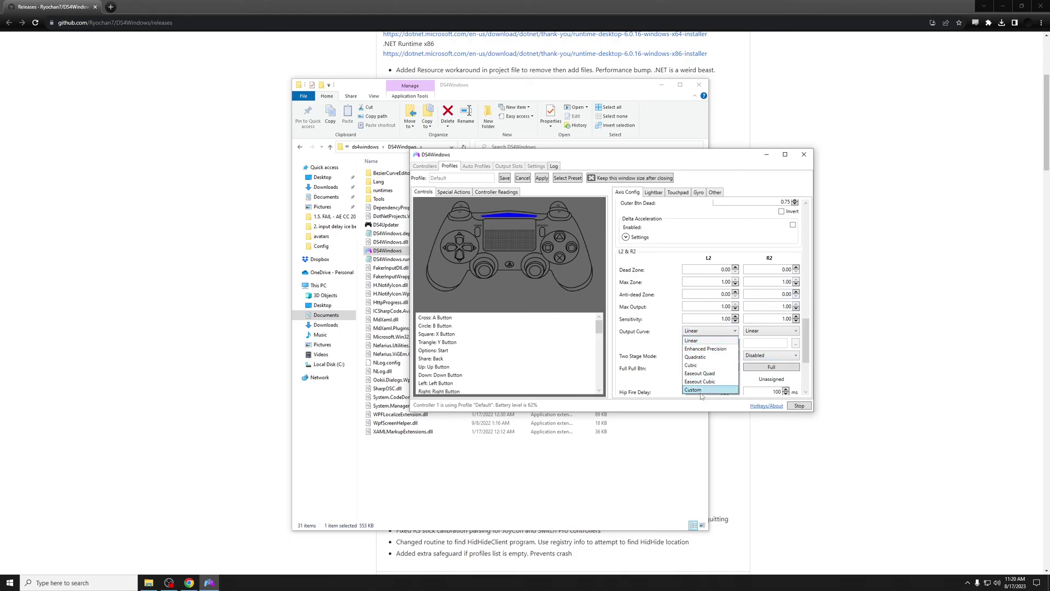
left_click(770, 331)
left_click(770, 331)
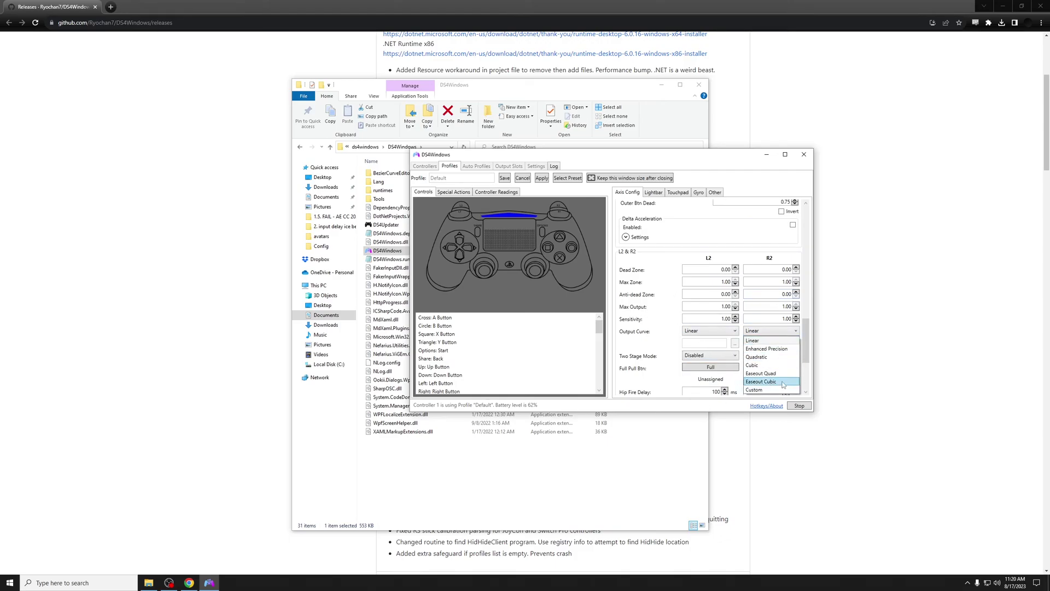
left_click(652, 322)
scroll(683, 355, "down", 3)
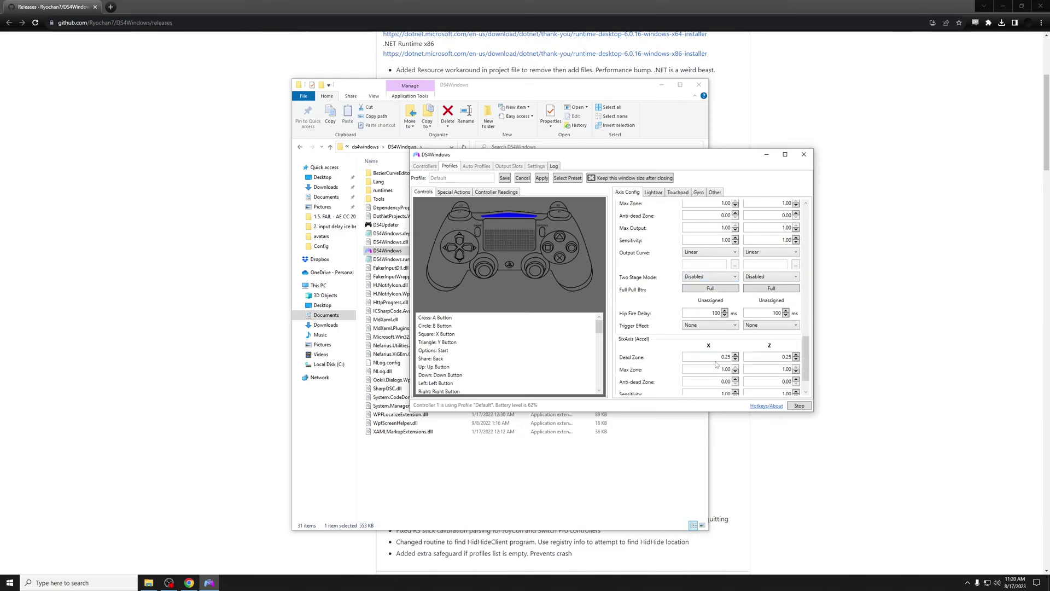
scroll(711, 352, "down", 1)
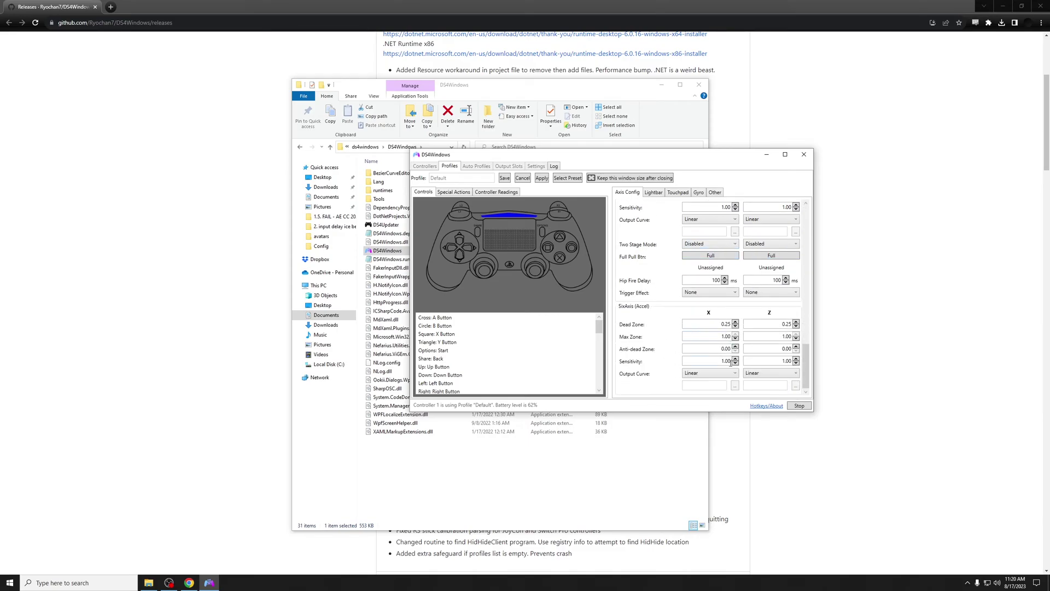
scroll(473, 344, "down", 12)
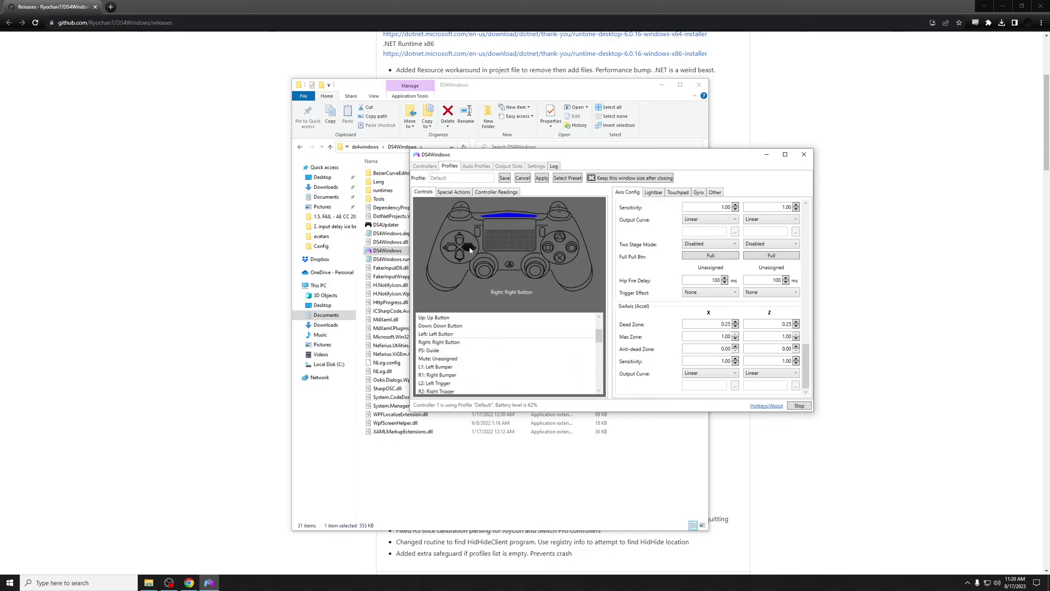
left_click(461, 192)
left_click(495, 192)
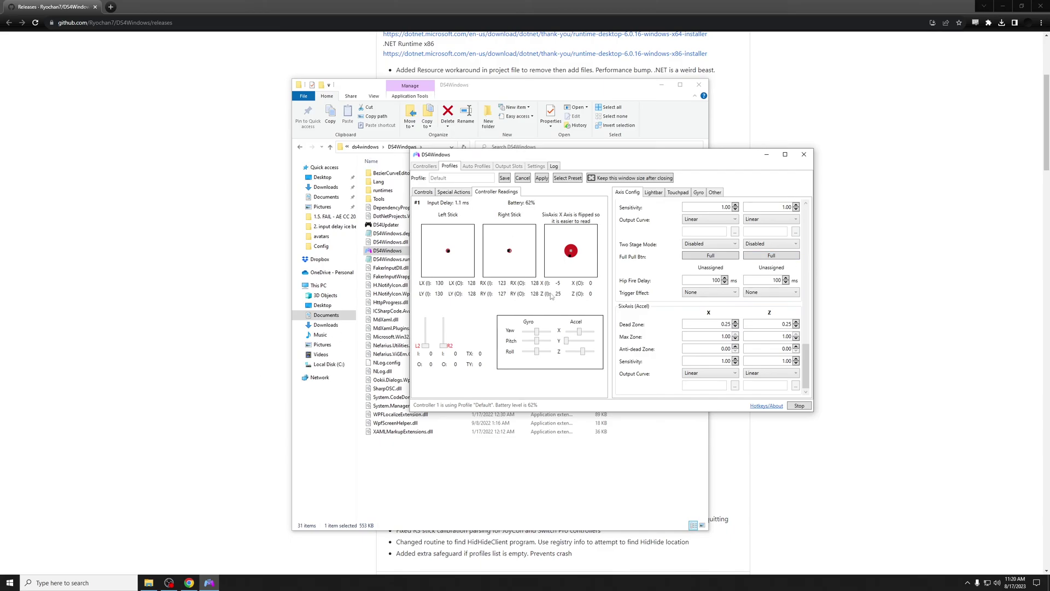
- Save the Default profile again, returning to the controller list
left_click(504, 178)
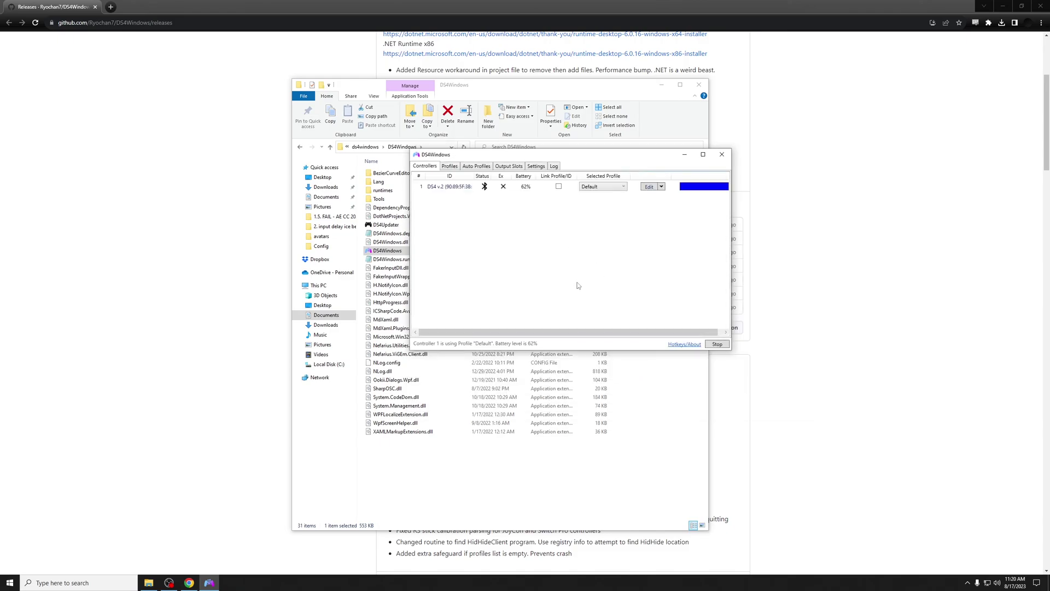